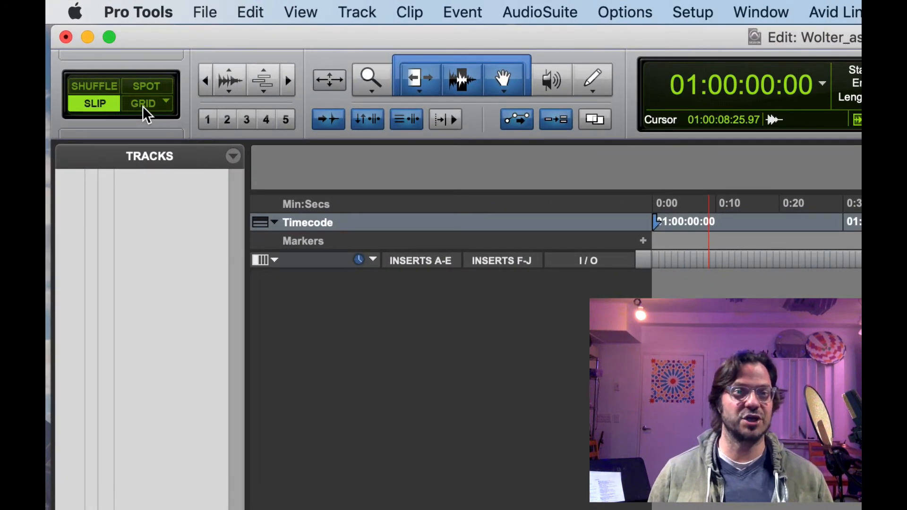
Step: Switch to Grid mode and show the Tempo, Meter and Bars|Beats rulers
left_click(147, 113)
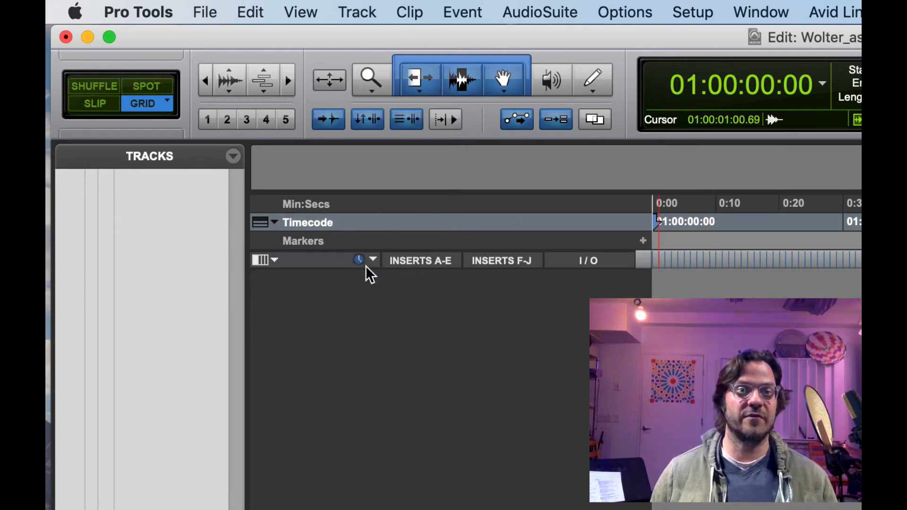
left_click(274, 222)
left_click(274, 223)
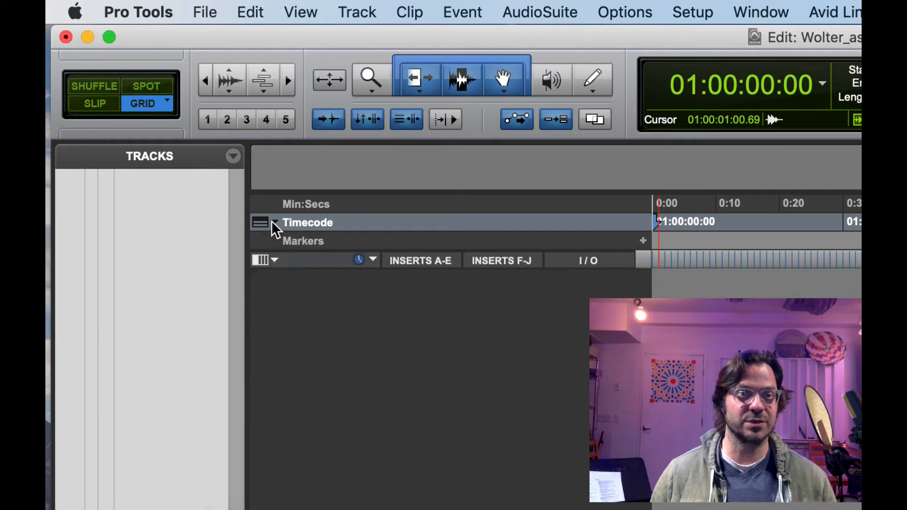
left_click(274, 222)
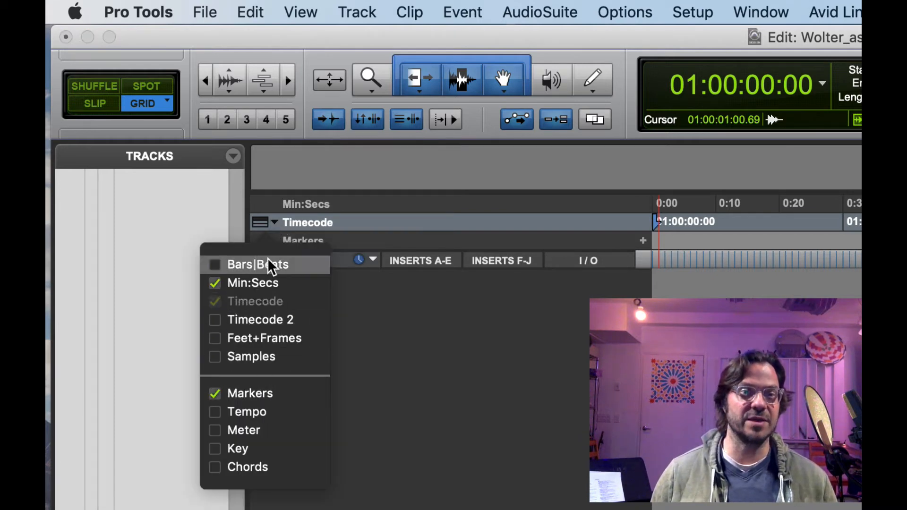
left_click(239, 414)
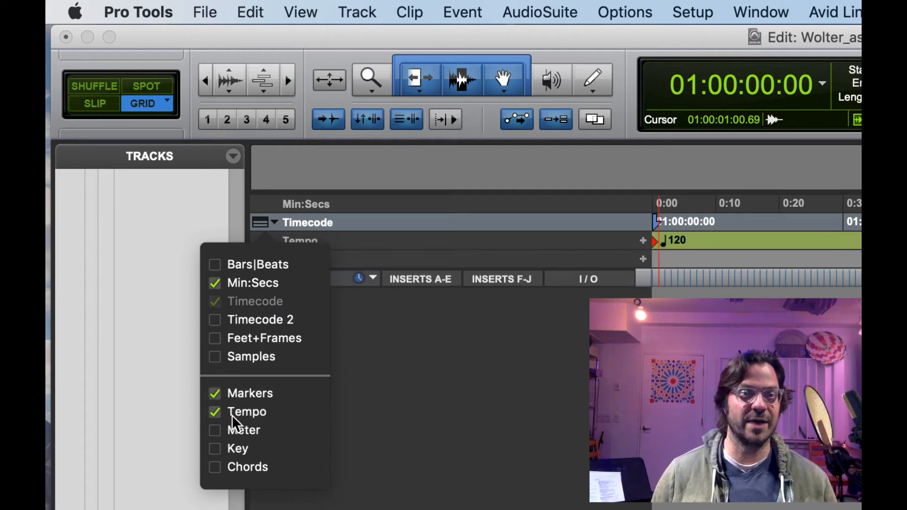
left_click(256, 430)
left_click(245, 270)
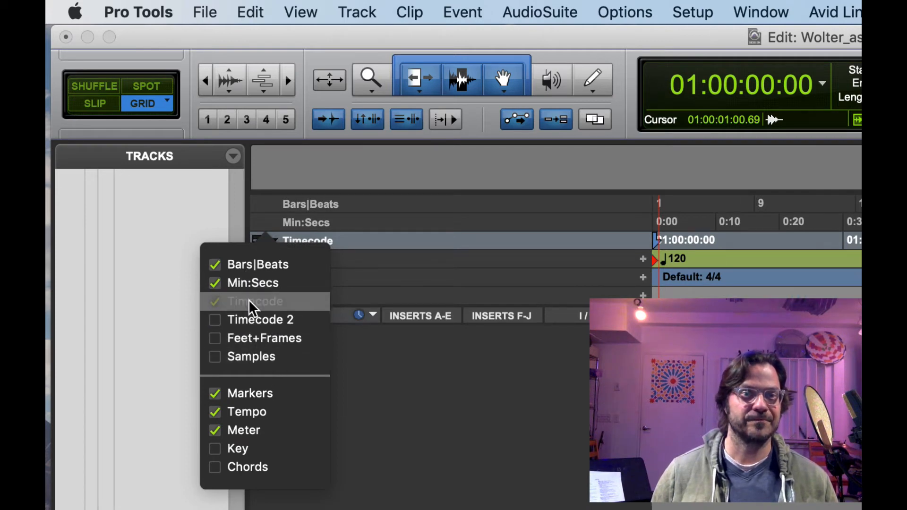
left_click(390, 400)
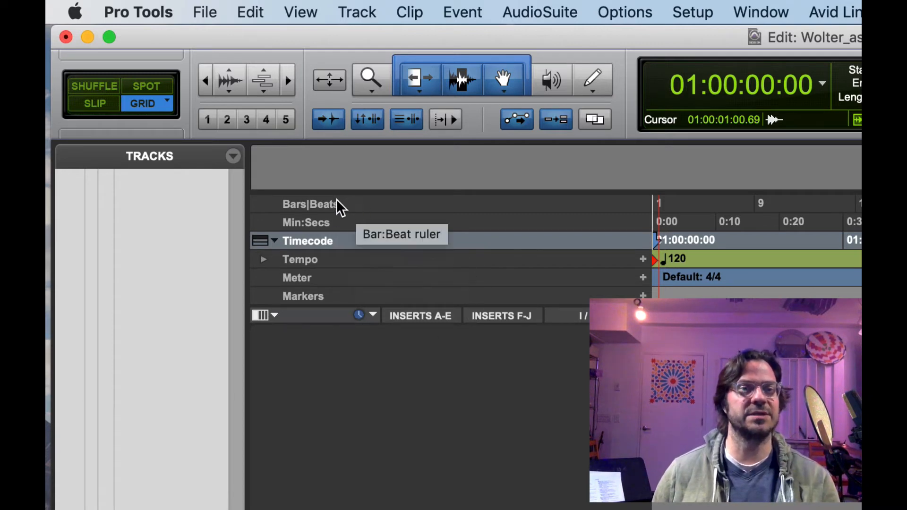
Step: Compare the Bars|Beats and Min:Secs time scales, finish on Bars|Beats, and place the Big Counter over the empty area below the rulers
left_click(347, 204)
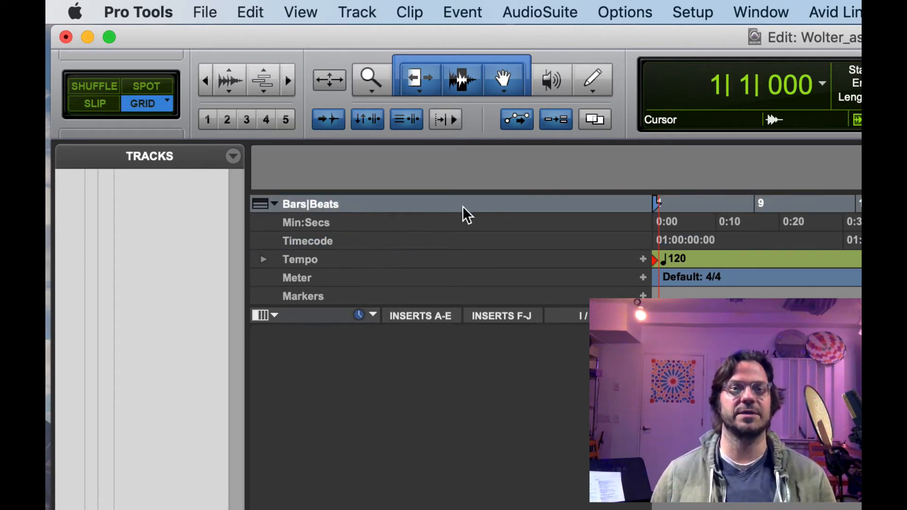
left_click(336, 222)
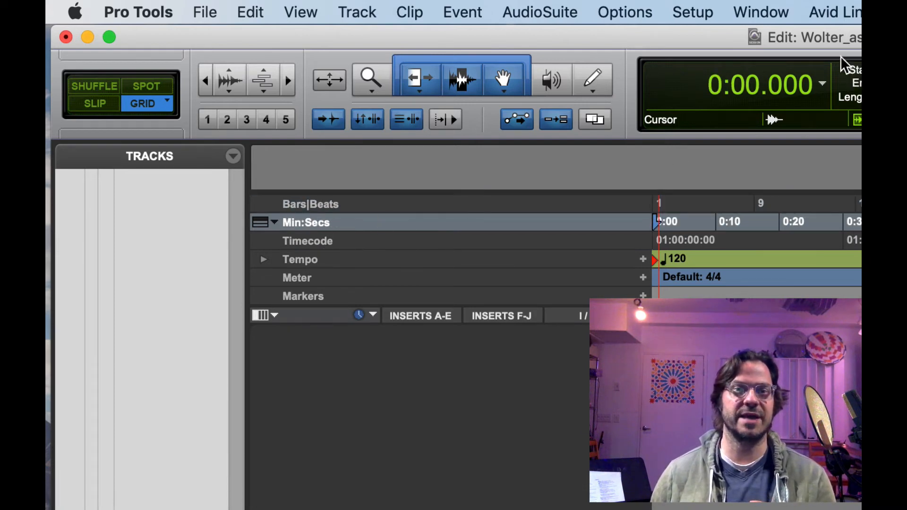
left_click(311, 204)
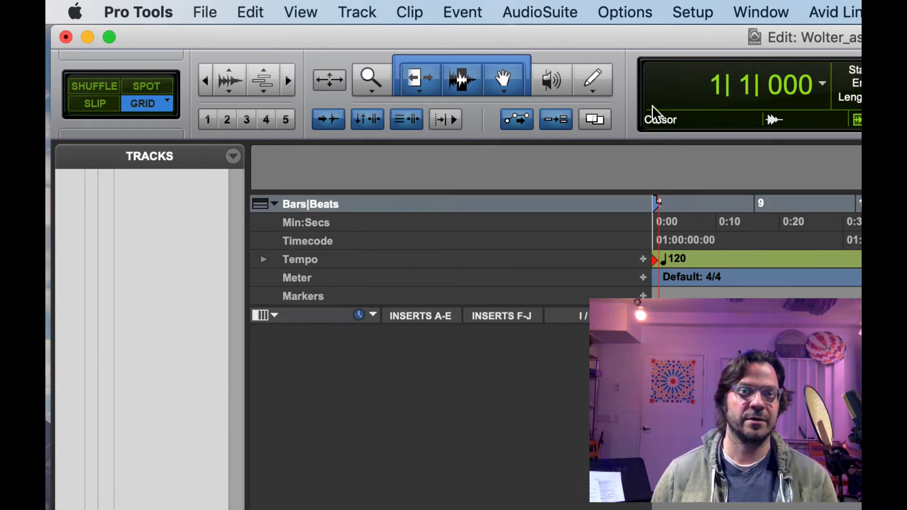
left_click(326, 224)
left_click(329, 206)
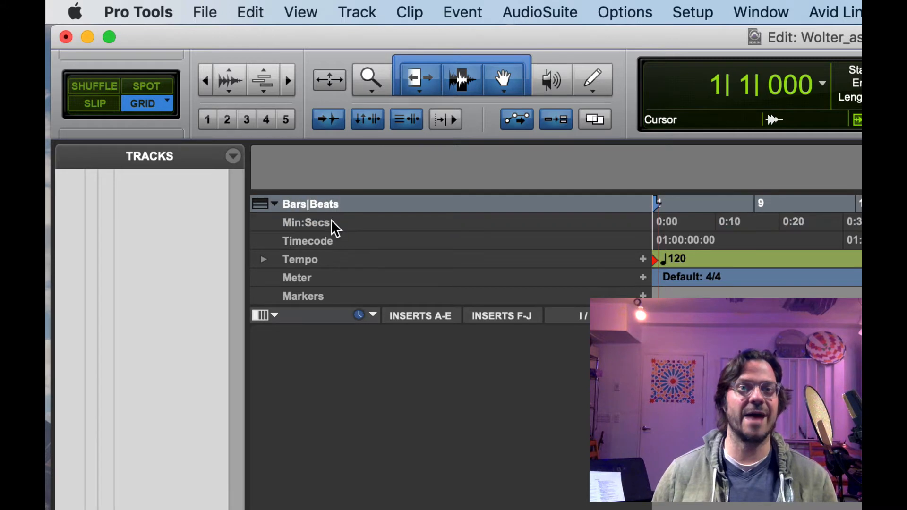
left_click(332, 223)
left_click(329, 207)
left_click(330, 222)
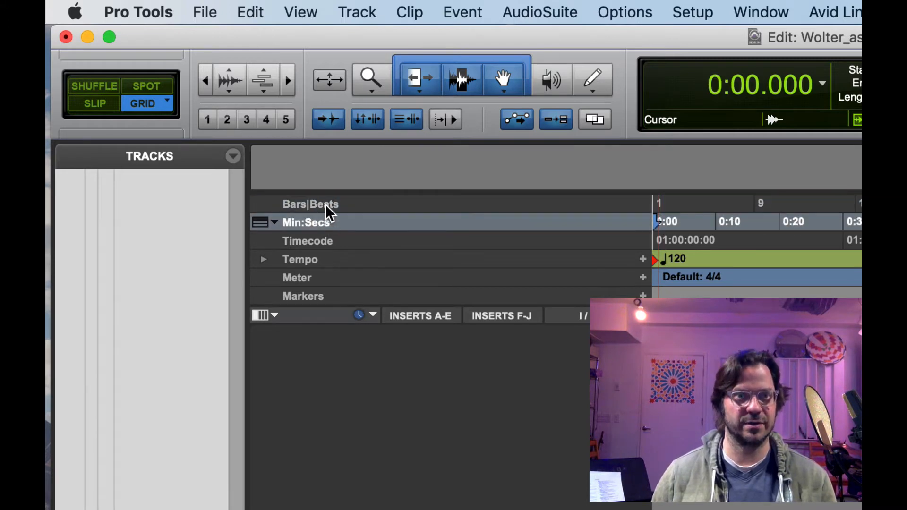
left_click(330, 206)
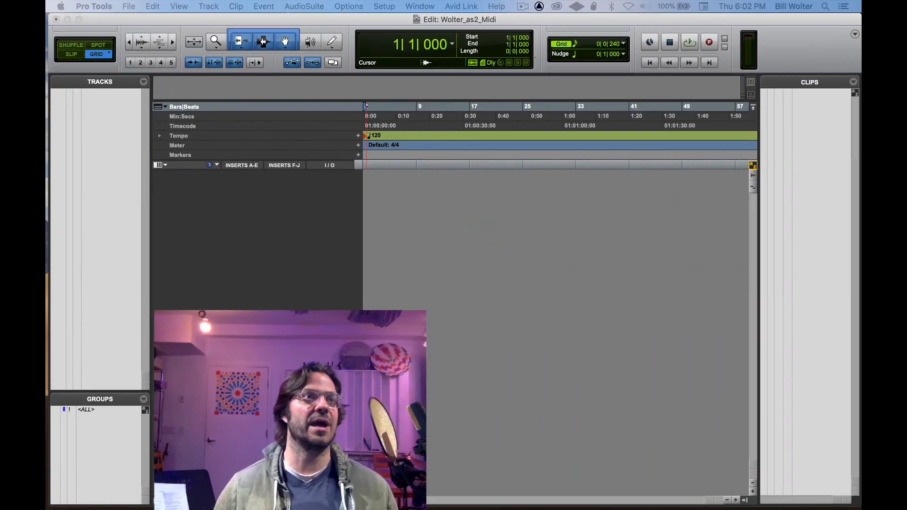
left_click_drag(462, 156, 556, 279)
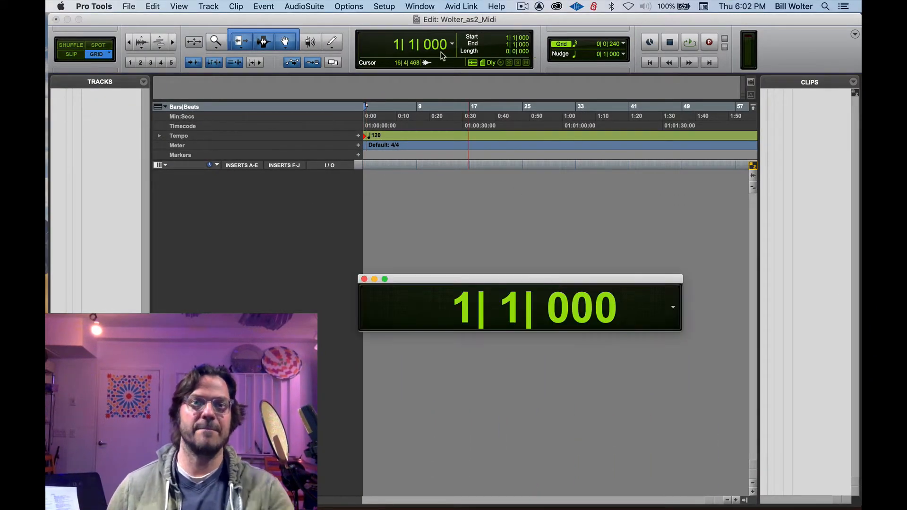
Step: Make Min:Secs the main time scale and place the cursor at several timeline positions, including 0:31.000 and finally 0:37.000
left_click(208, 118)
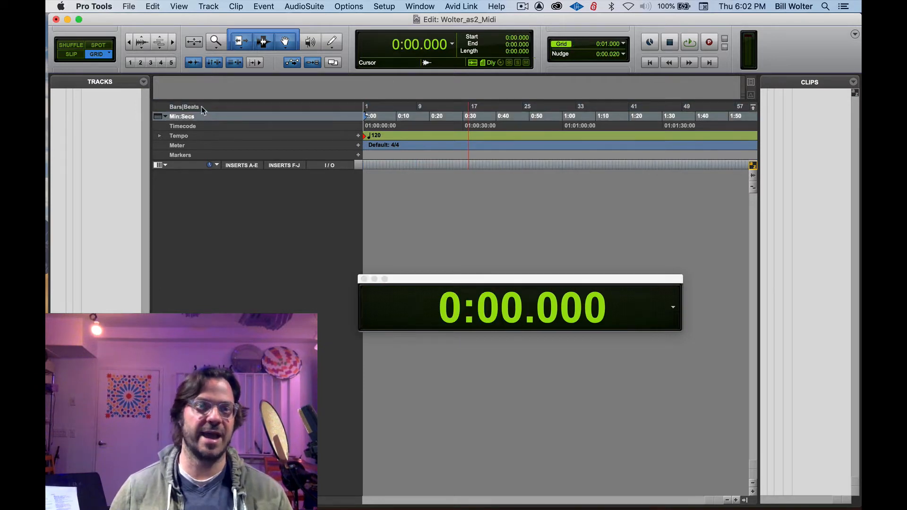
left_click(440, 108)
left_click(500, 109)
left_click(465, 108)
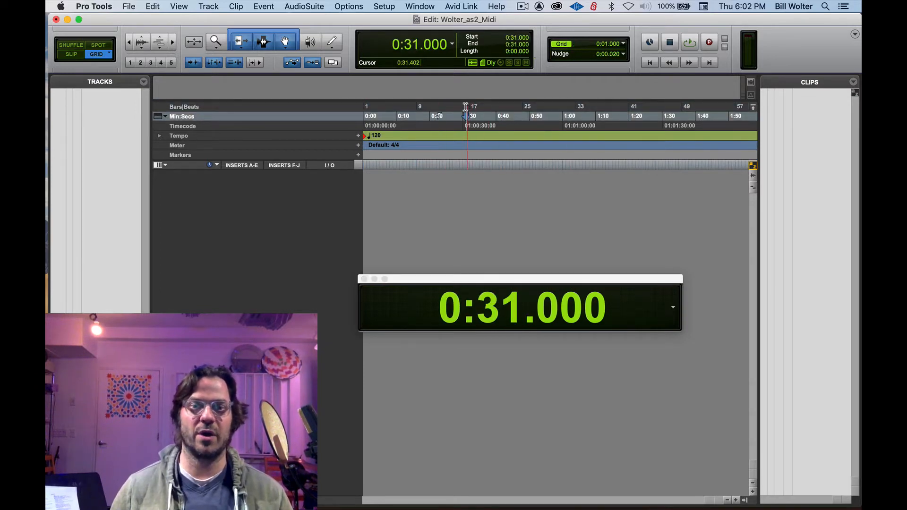
left_click(440, 108)
left_click(486, 109)
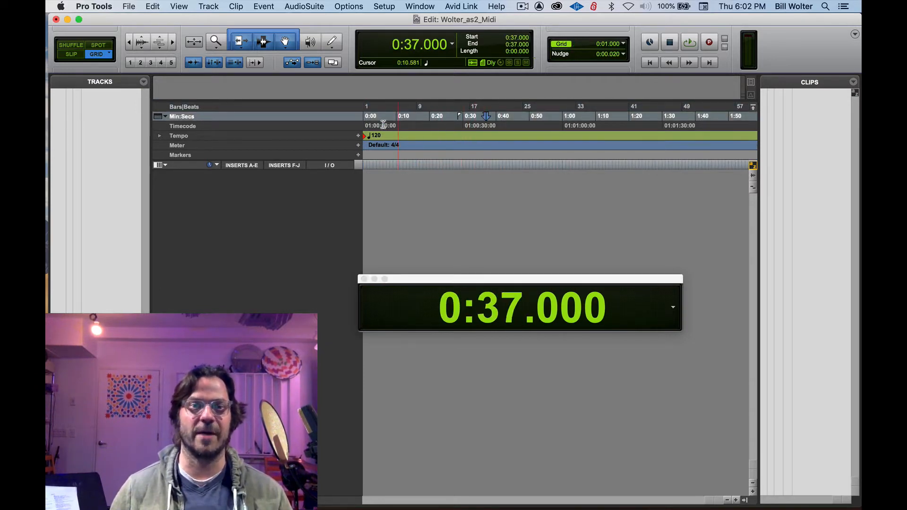
Step: Make Bars|Beats the main time scale and place the cursor at several timeline positions, ending at 15|1|720
left_click(208, 107)
left_click(426, 125)
left_click(408, 126)
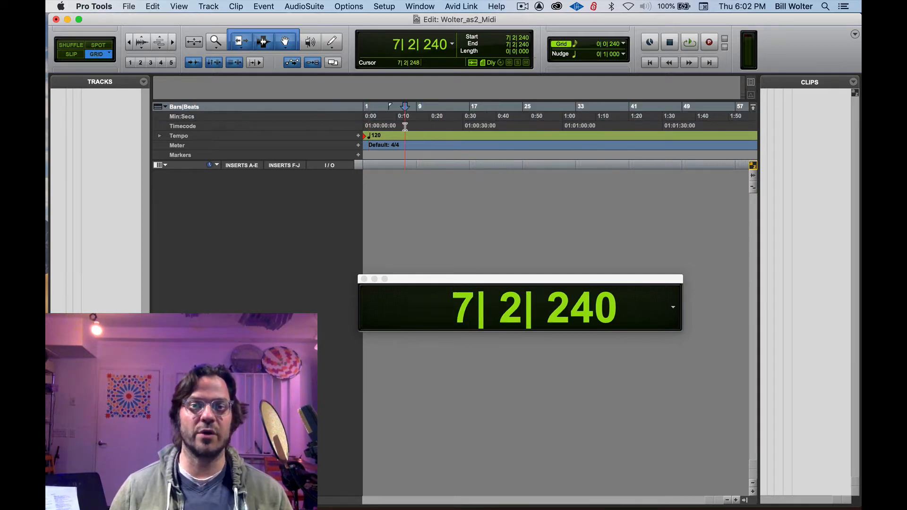
left_click_drag(411, 127, 483, 126)
left_click(481, 127)
left_click(457, 128)
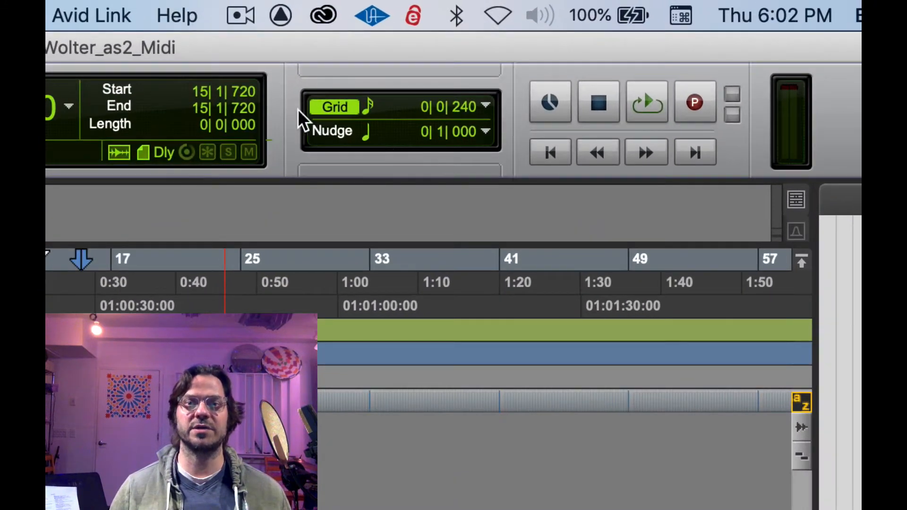
Step: Set the grid value to 1 bar
left_click(483, 101)
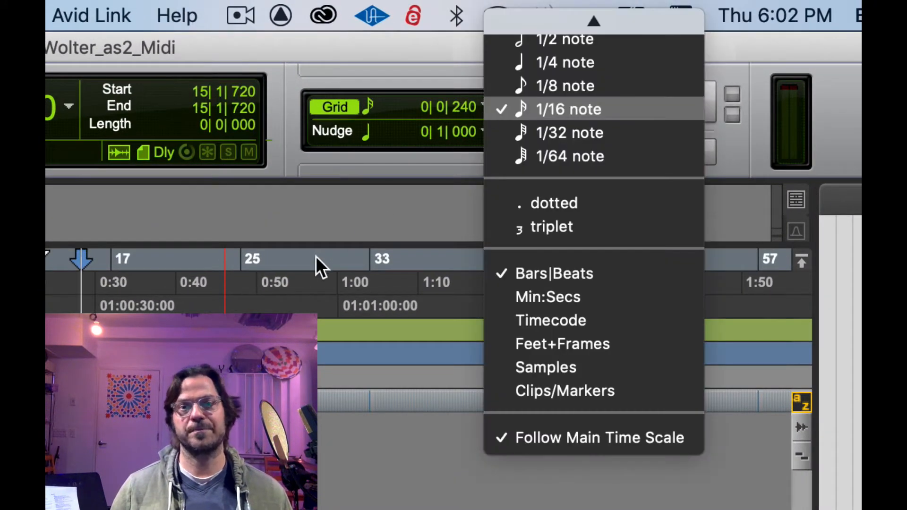
mouse_move(594, 21)
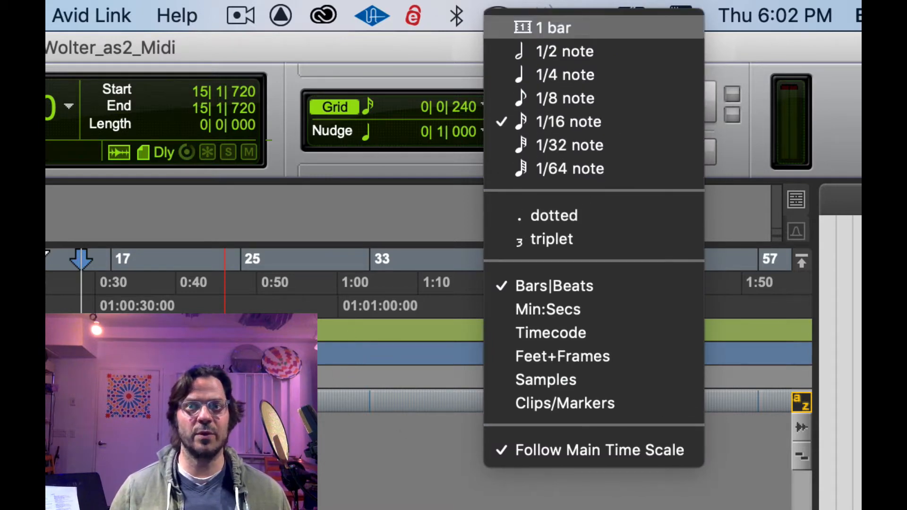
left_click(574, 34)
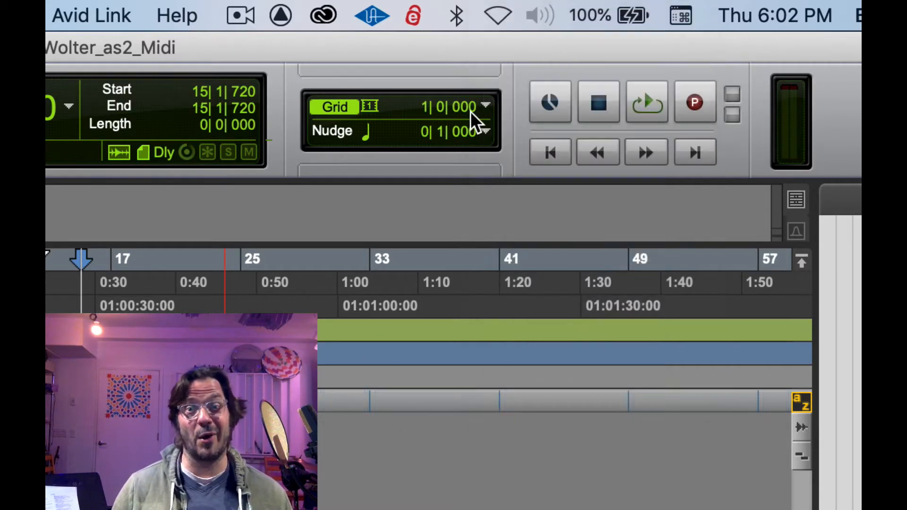
Step: Place the cursor on several bar lines along the timeline, including bar 23 and finally bar 17
left_click(99, 401)
left_click(175, 400)
left_click(208, 400)
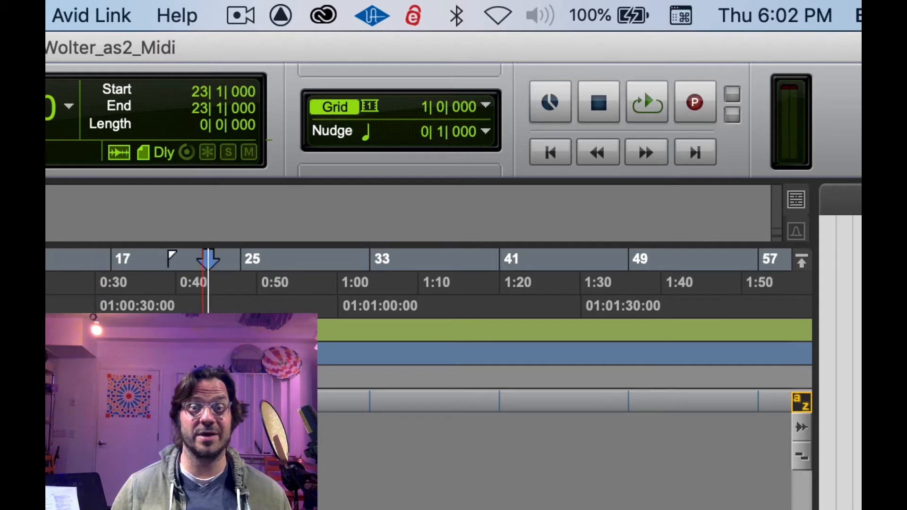
left_click_drag(273, 401, 289, 401)
left_click(61, 401)
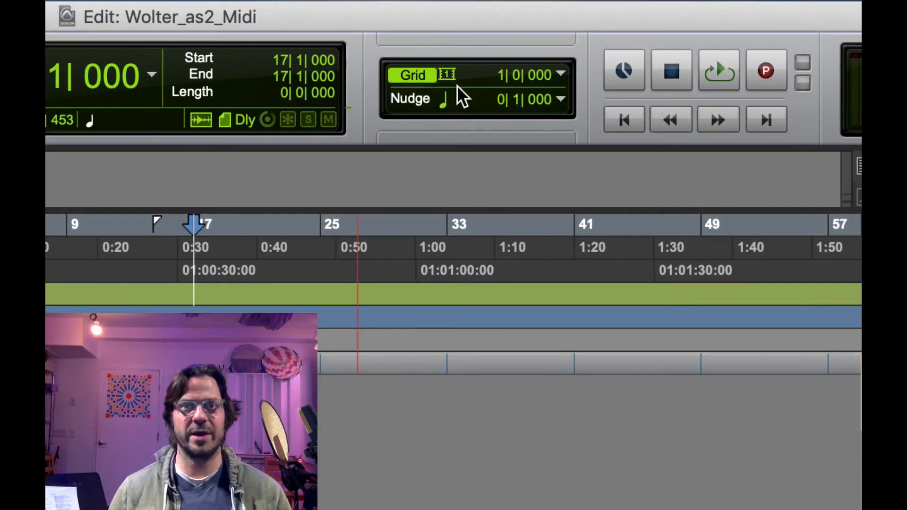
Step: Change the grid value to a 1/4 note and set it back to 1 bar
left_click(563, 73)
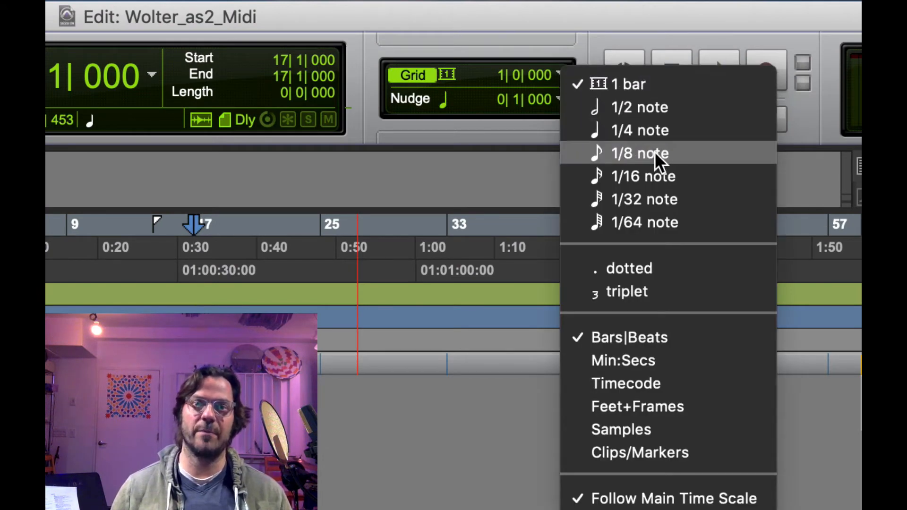
left_click(644, 129)
left_click(554, 73)
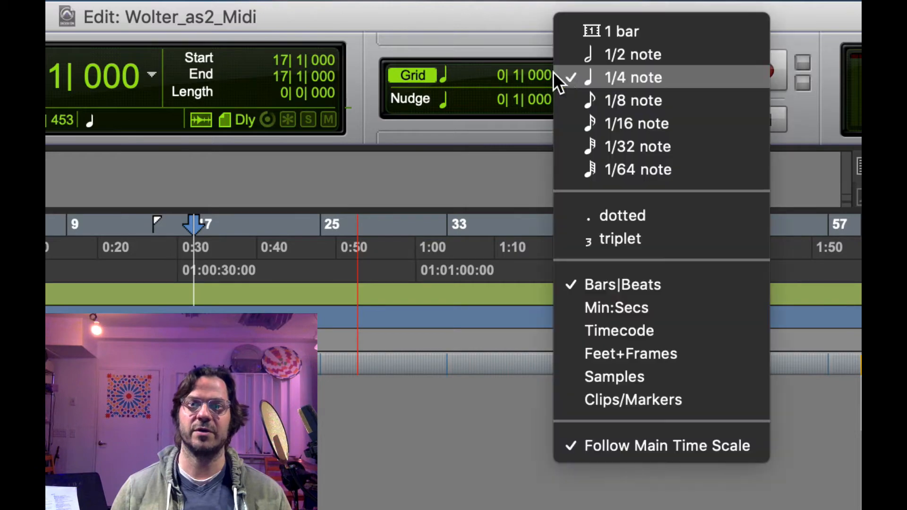
left_click(614, 36)
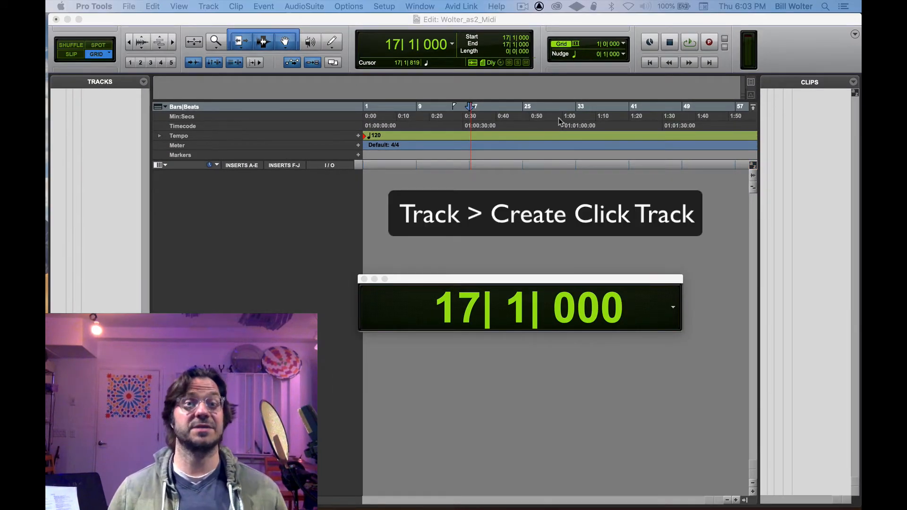
Step: Create a click track in the session
left_click(477, 169)
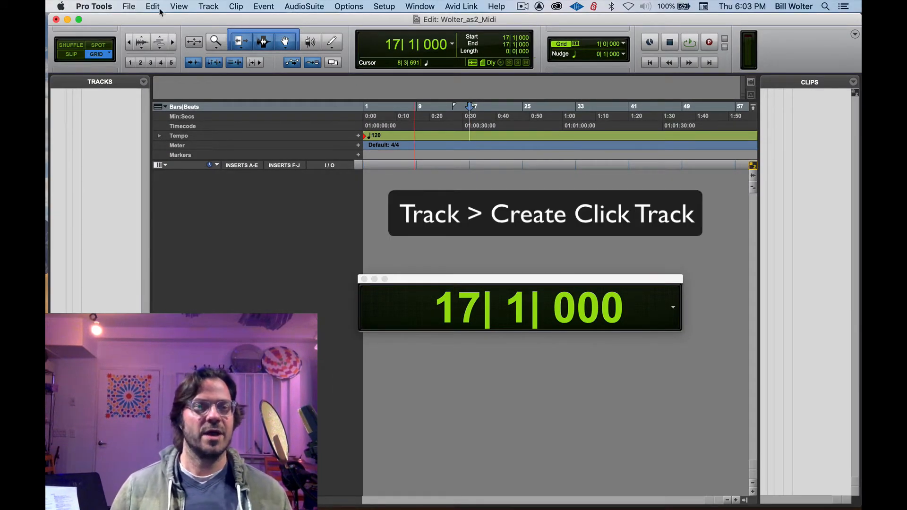
left_click(208, 6)
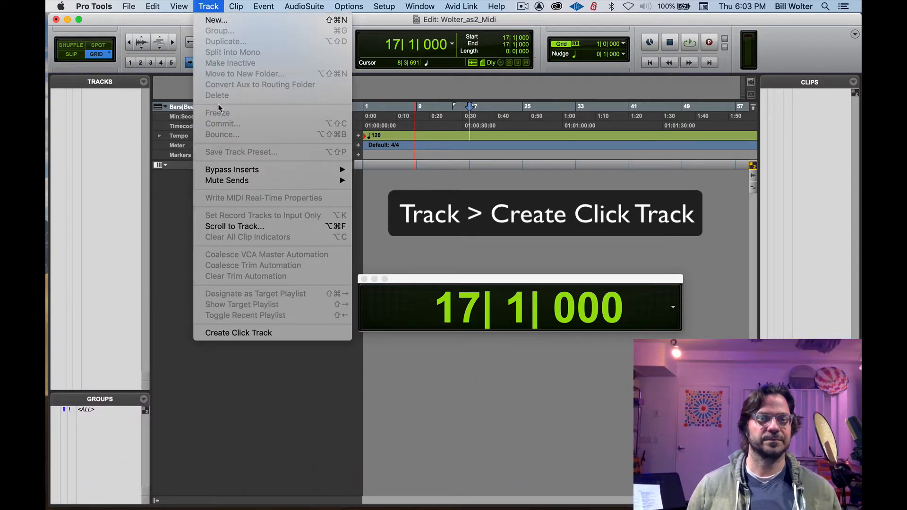
left_click(251, 338)
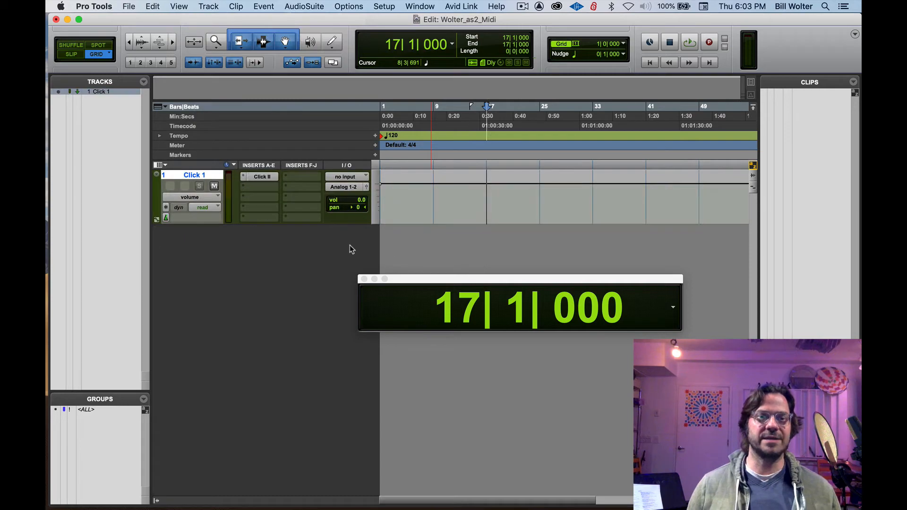
Step: Listen to the click track from bar 17 and from the session start, finishing with the cursor back at the start
key("space")
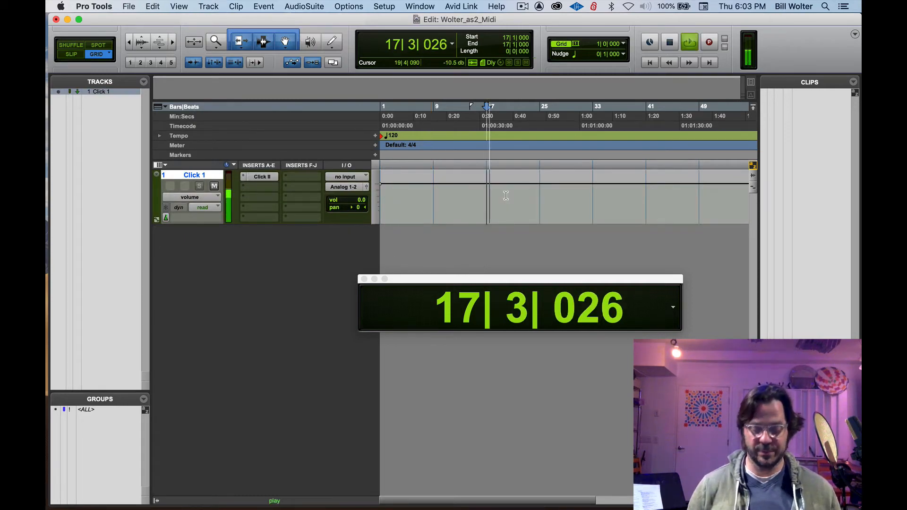
key("Return")
key("space")
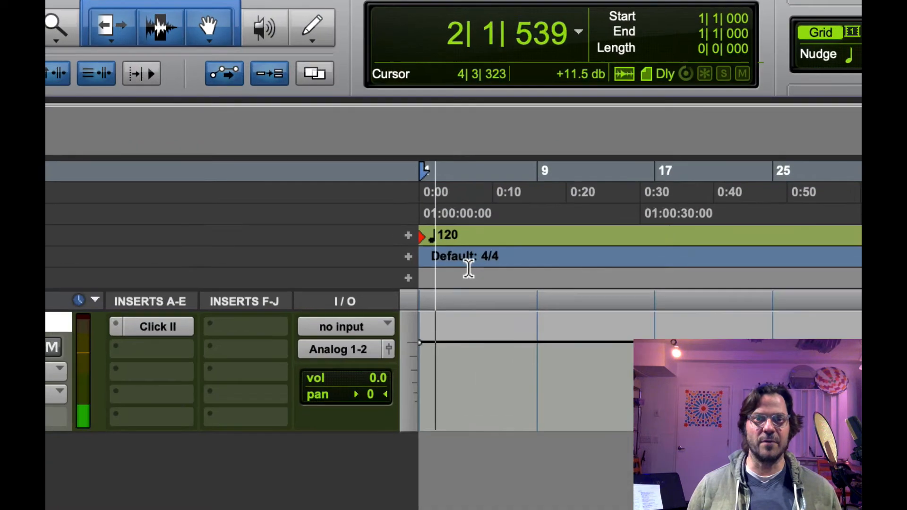
key("space")
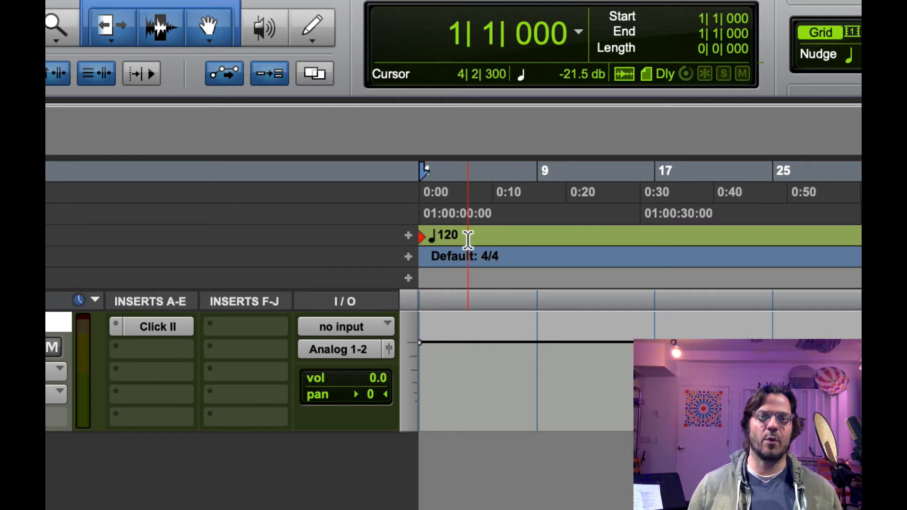
key("space")
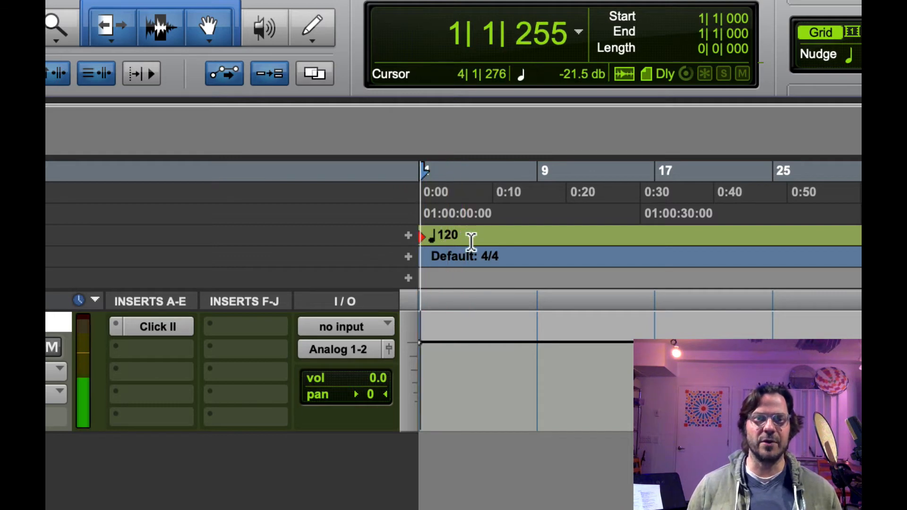
left_click(553, 234)
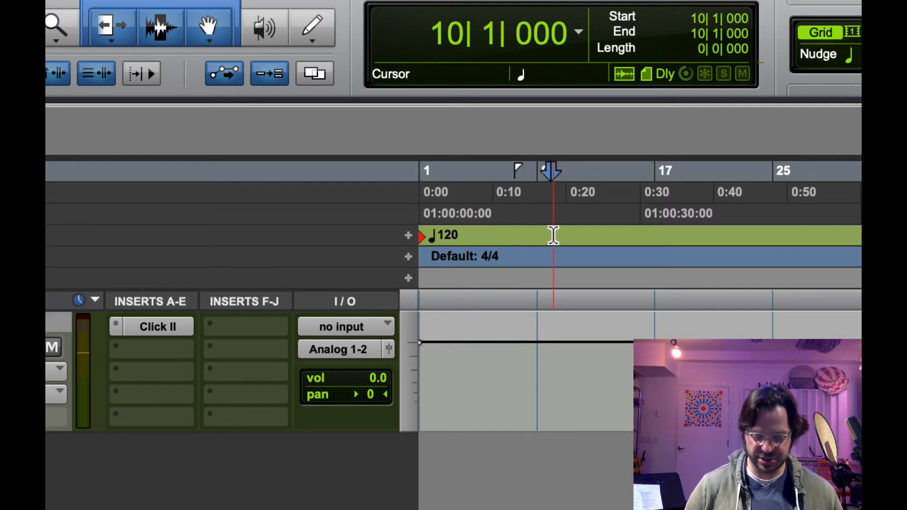
key("Return")
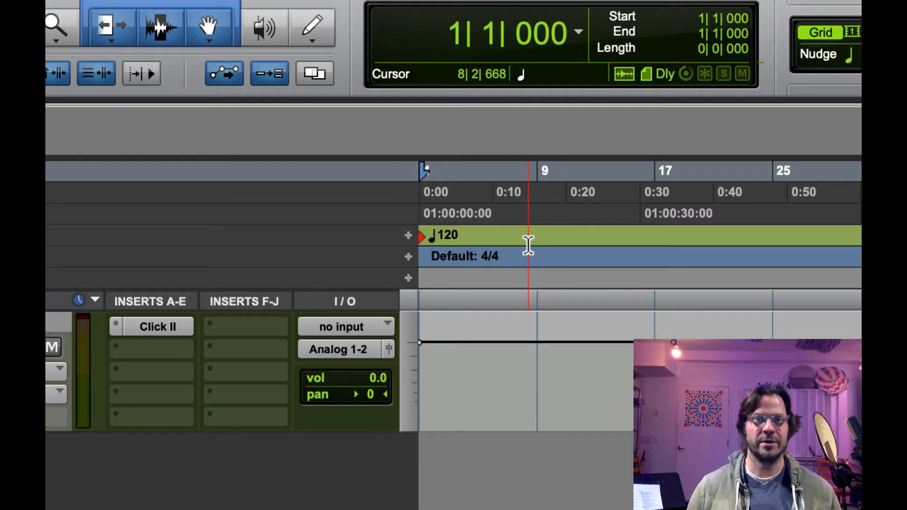
Step: Set the tempo to 96 BPM at the session start, bar 1|1|000, and listen to the click track
left_click(728, 235)
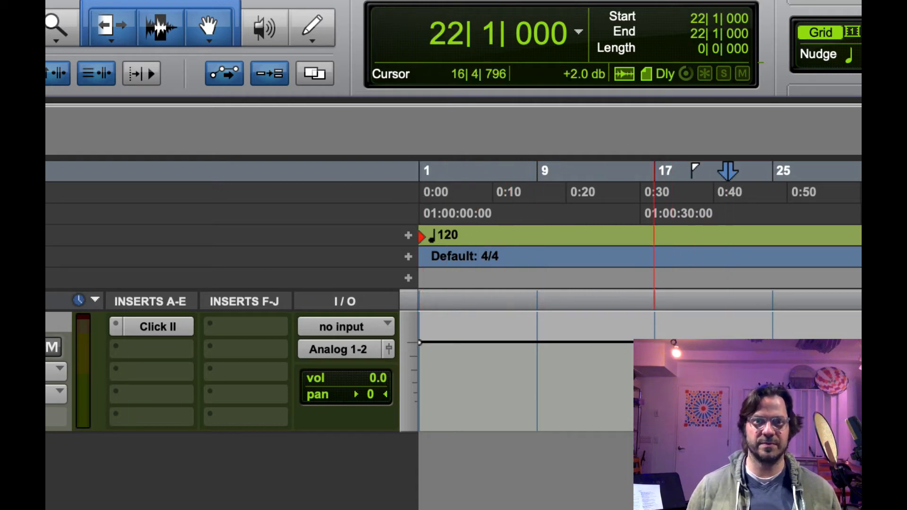
key("Return")
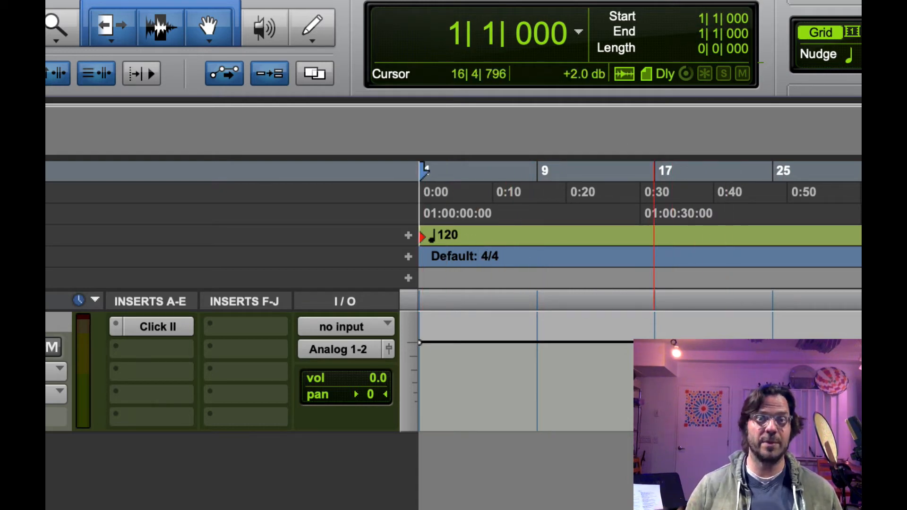
left_click(408, 236)
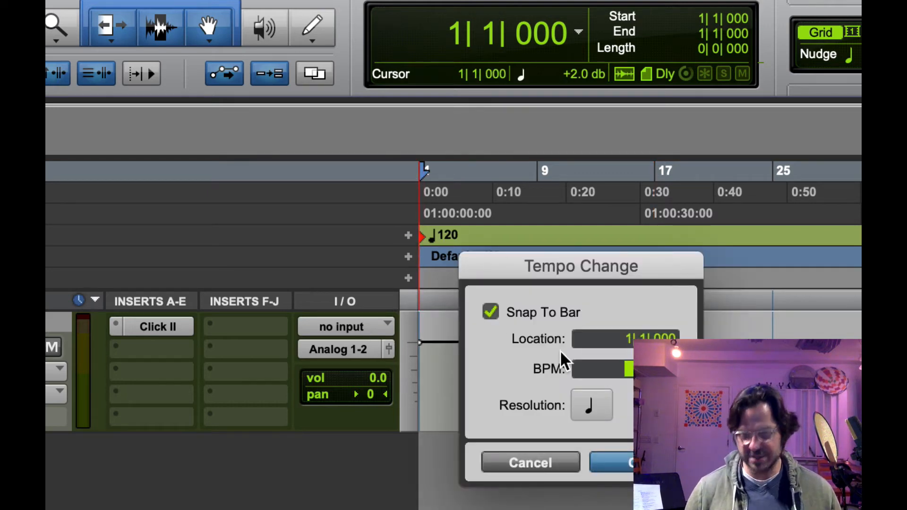
type("96")
key("Return")
key("space")
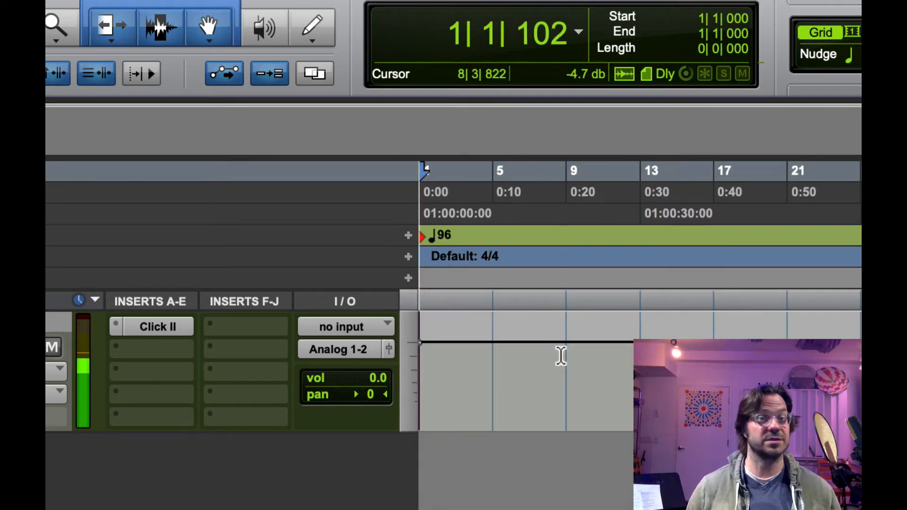
key("space")
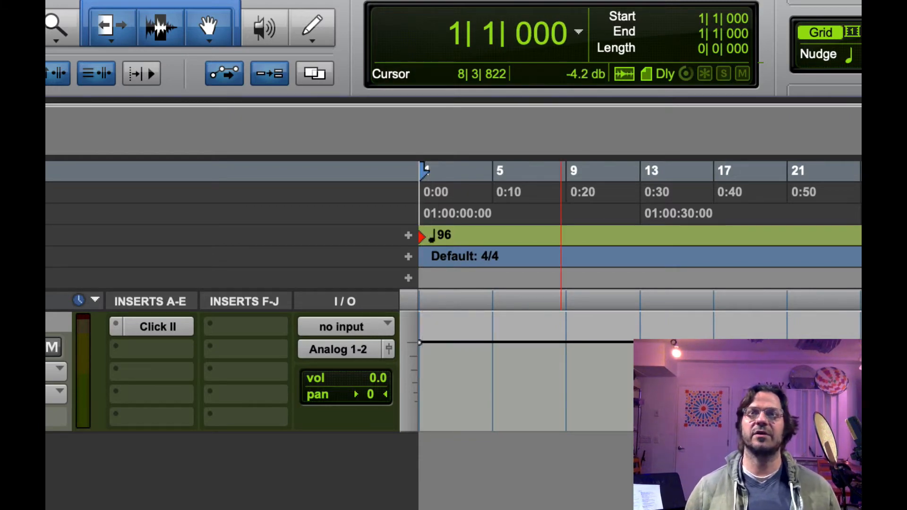
Step: Switch to the Mix window, open the Click II plug-in on the Click 1 track and move its window clear of the counter
left_click_drag(343, 1, 152, 21)
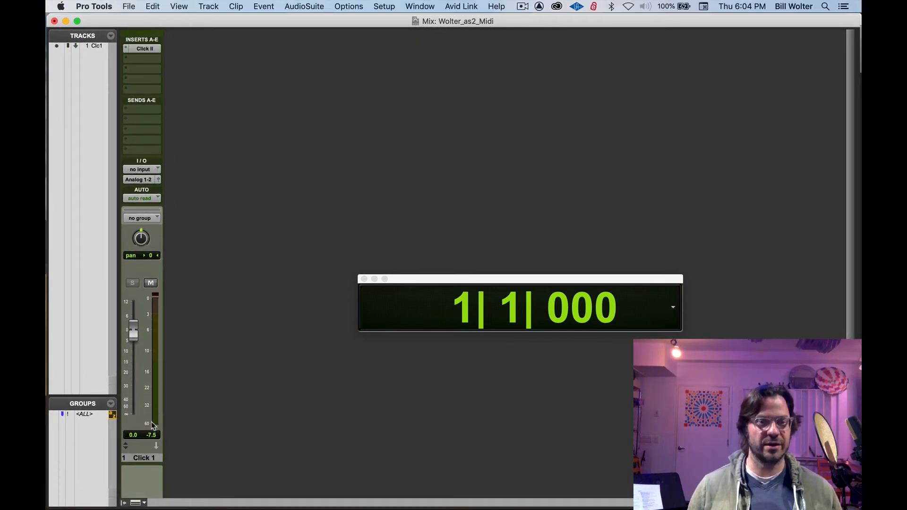
left_click(140, 49)
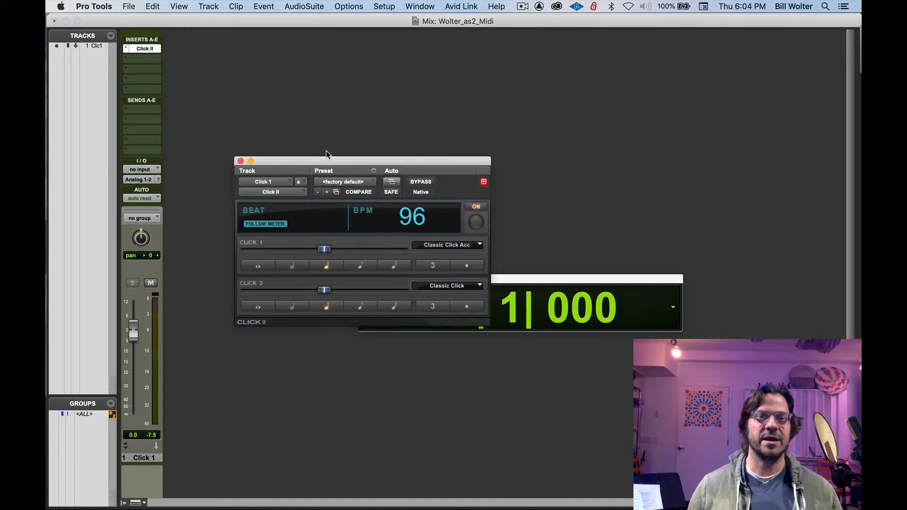
left_click_drag(328, 154, 337, 71)
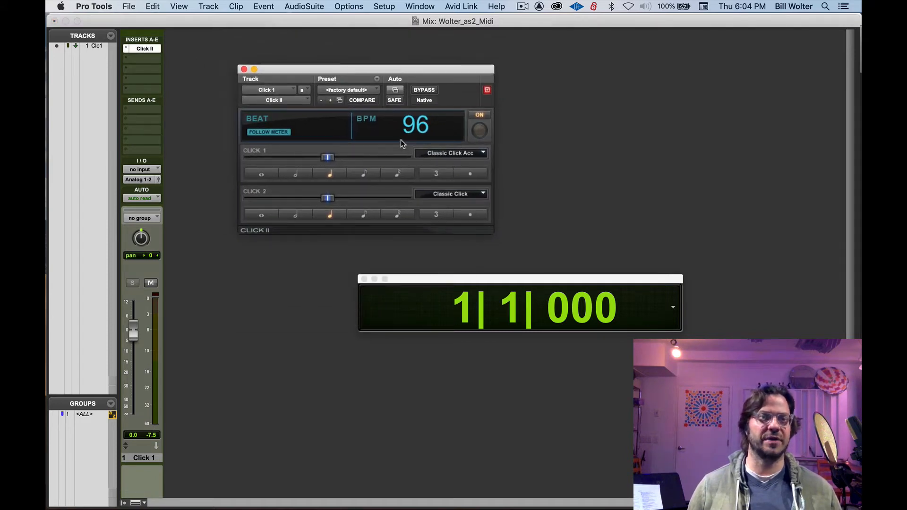
Step: Listen to the click with the plug-in open and look through the sound categories available for Click 1
key("space")
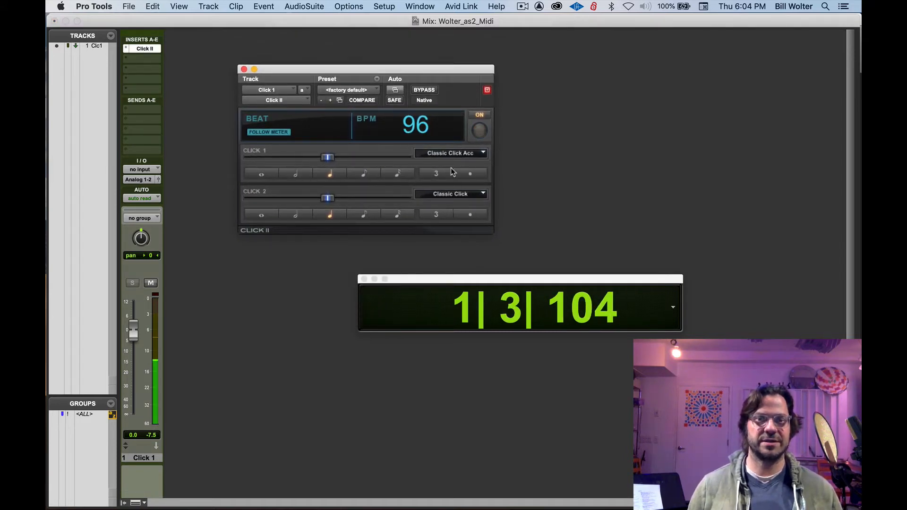
key("space")
left_click(474, 156)
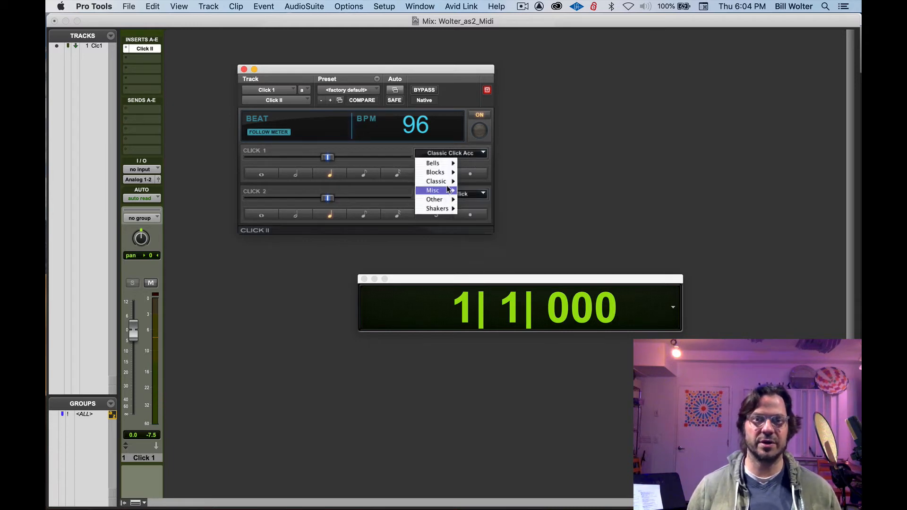
mouse_move(443, 173)
left_click(562, 69)
key("space")
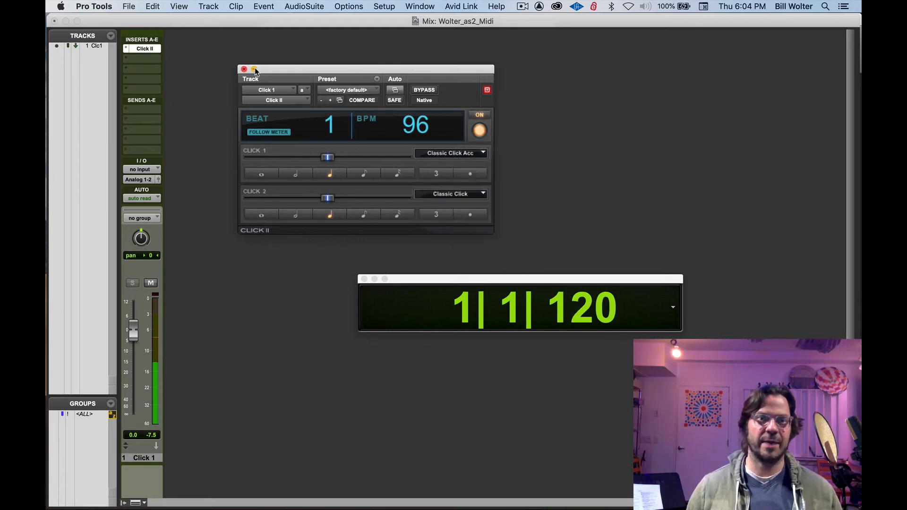
key("space")
left_click(244, 69)
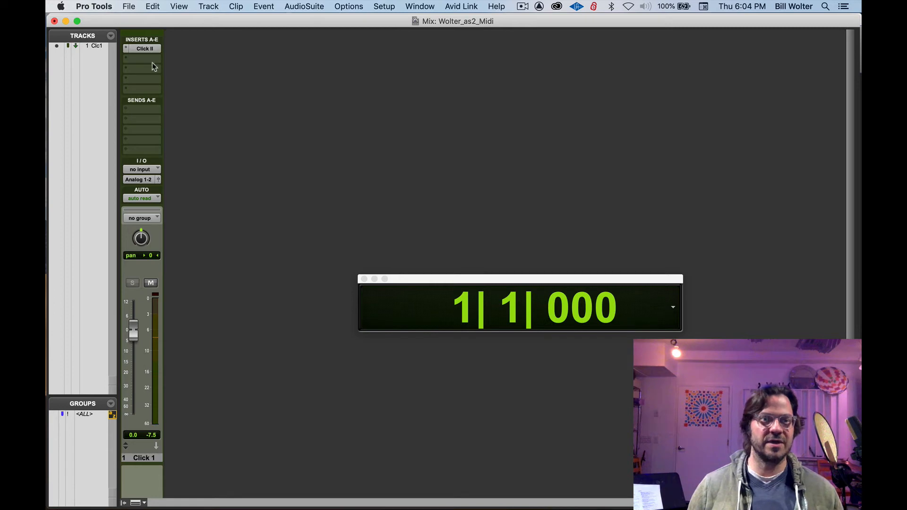
Step: Open and close the Click II plug-in window repeatedly from its insert slot, leaving it open
left_click(144, 48)
left_click(144, 48)
left_click(143, 48)
left_click(143, 48)
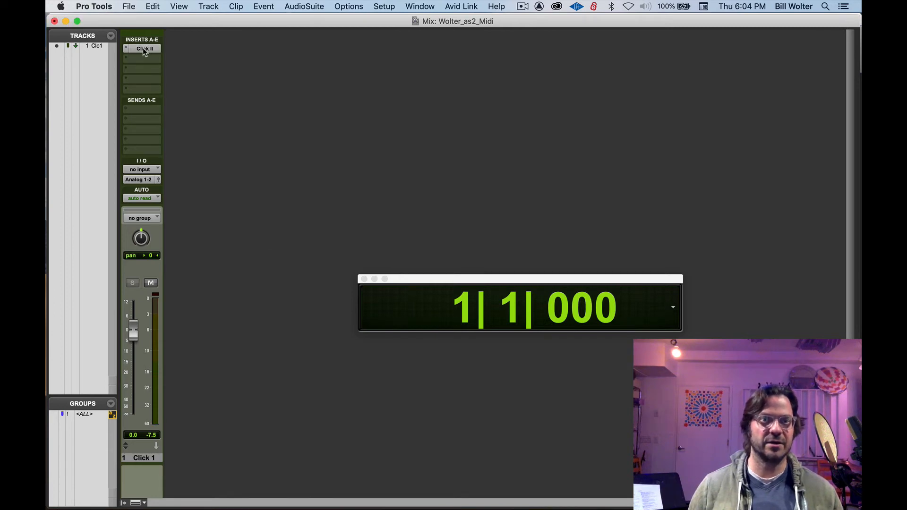
left_click(143, 48)
left_click(144, 48)
left_click(143, 48)
left_click(143, 48)
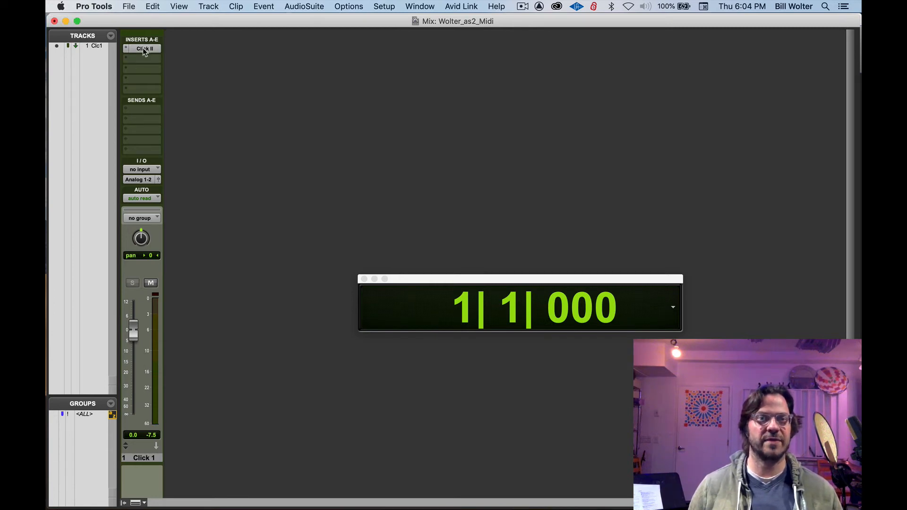
left_click(143, 48)
left_click(143, 49)
left_click(144, 48)
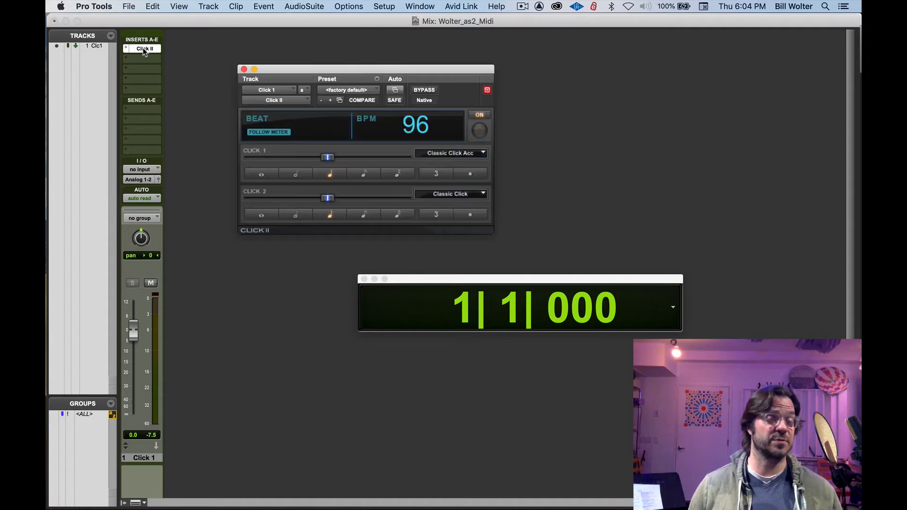
left_click(143, 48)
left_click(143, 48)
left_click(142, 48)
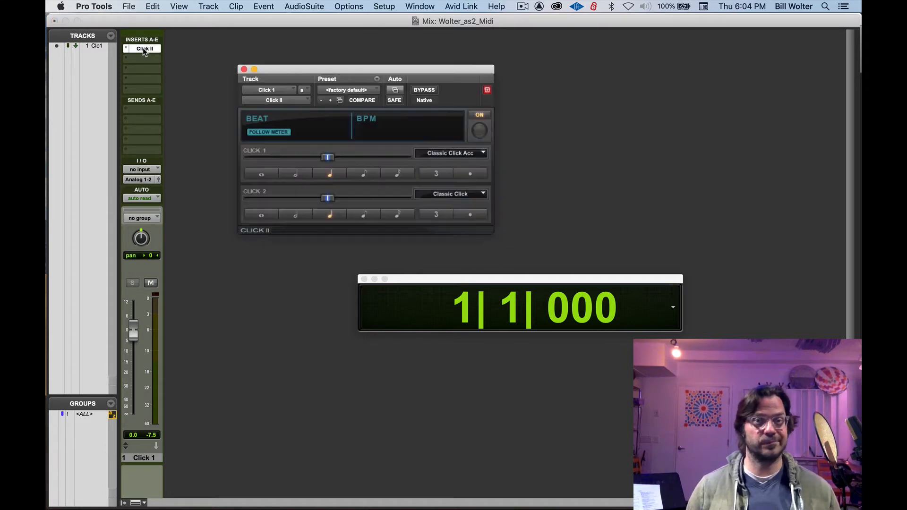
left_click(142, 48)
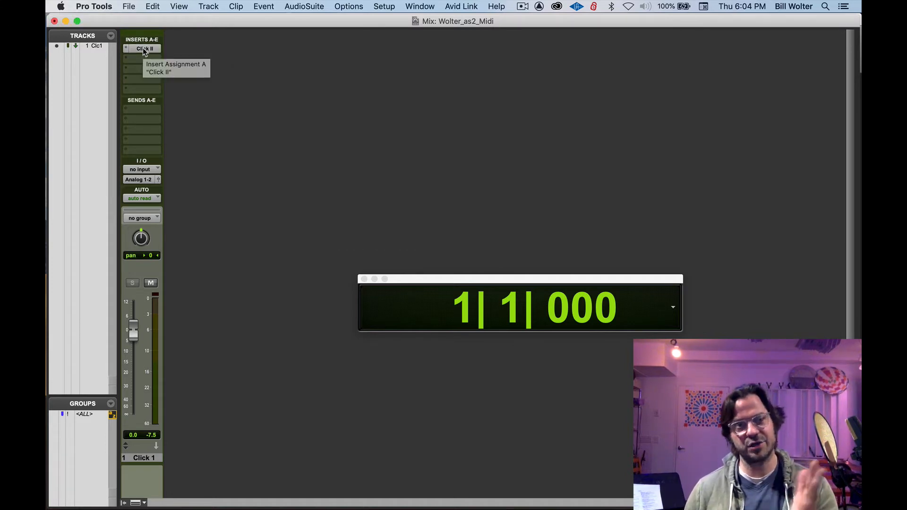
left_click(142, 48)
left_click(143, 49)
left_click(143, 48)
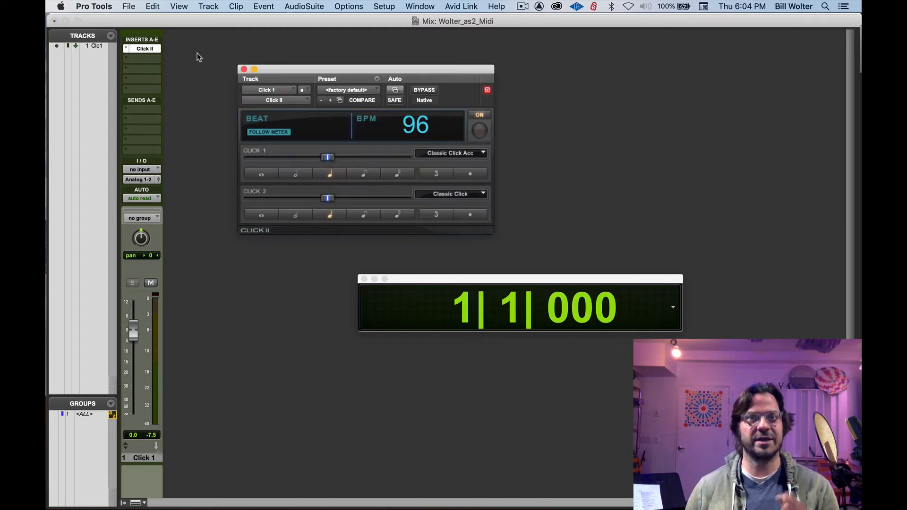
Step: Set the Click 1 sound to Woodblock Acc and the Click 2 sound to Woodblock, and listen to them
mouse_move(360, 70)
left_mouse_down()
mouse_move(347, 81)
mouse_move(366, 78)
left_mouse_up()
left_click(457, 162)
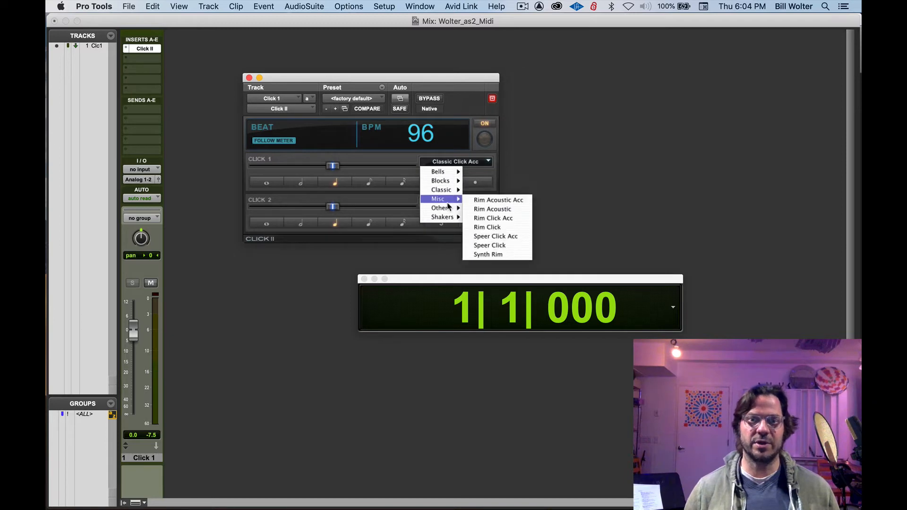
mouse_move(442, 181)
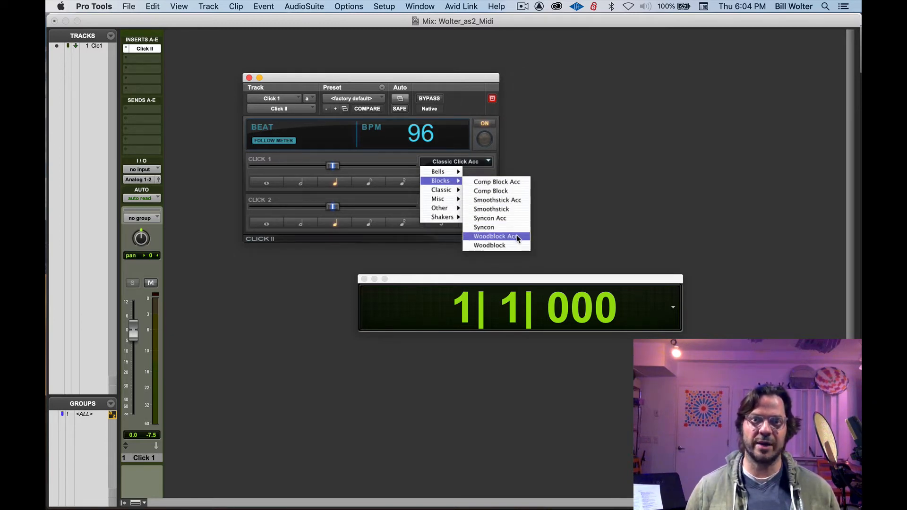
left_click(517, 238)
left_click(460, 202)
mouse_move(456, 241)
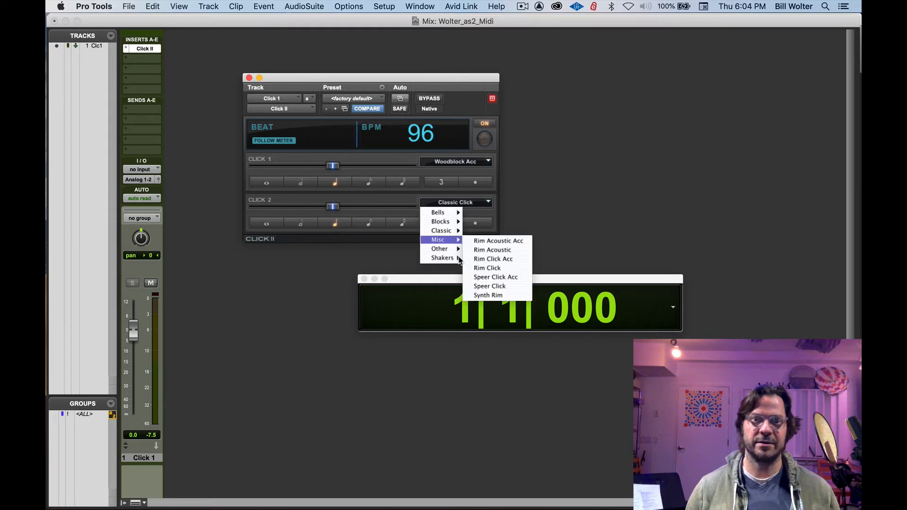
mouse_move(444, 222)
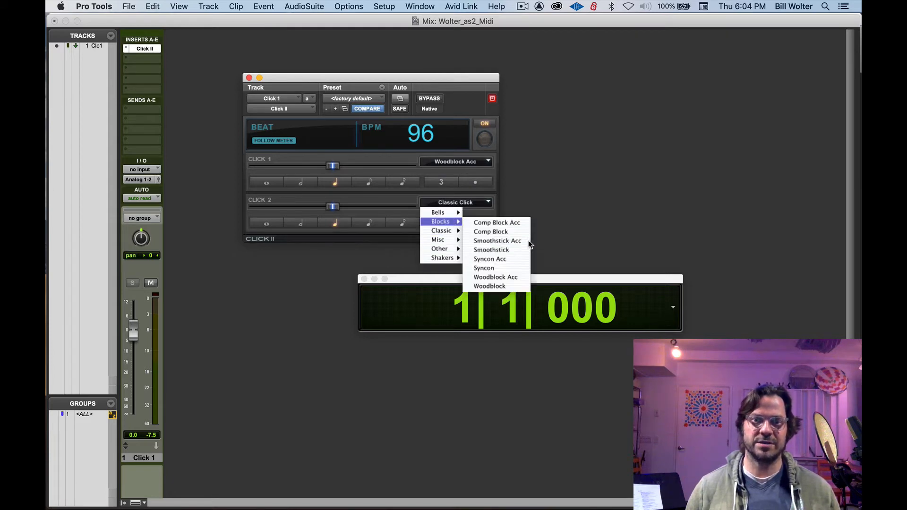
left_click(507, 287)
key("space")
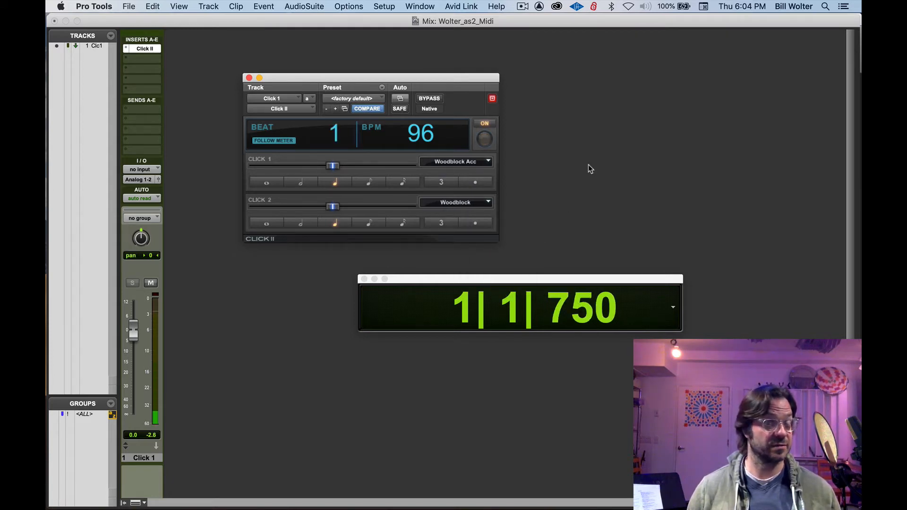
key("space")
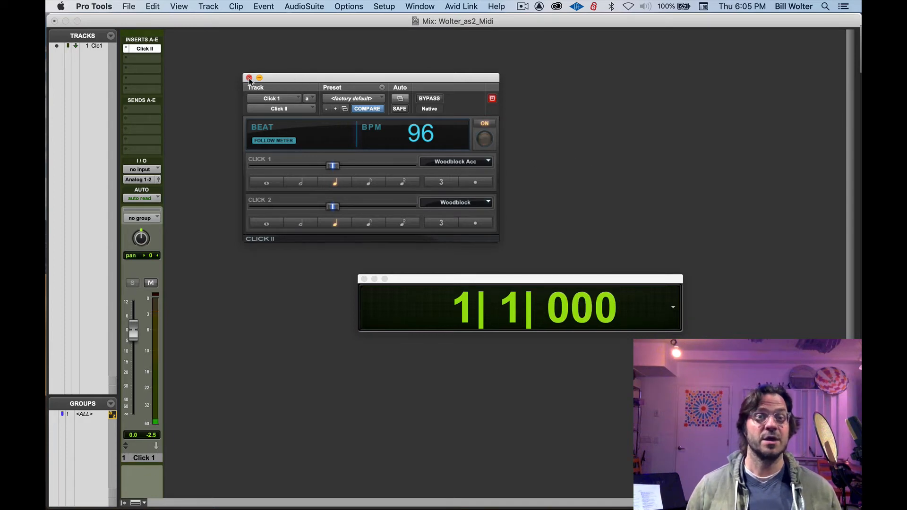
left_click(249, 77)
Step: Return to the Edit window, set the tempo at bar 1 to 132 BPM and listen to the click
key("super+equal")
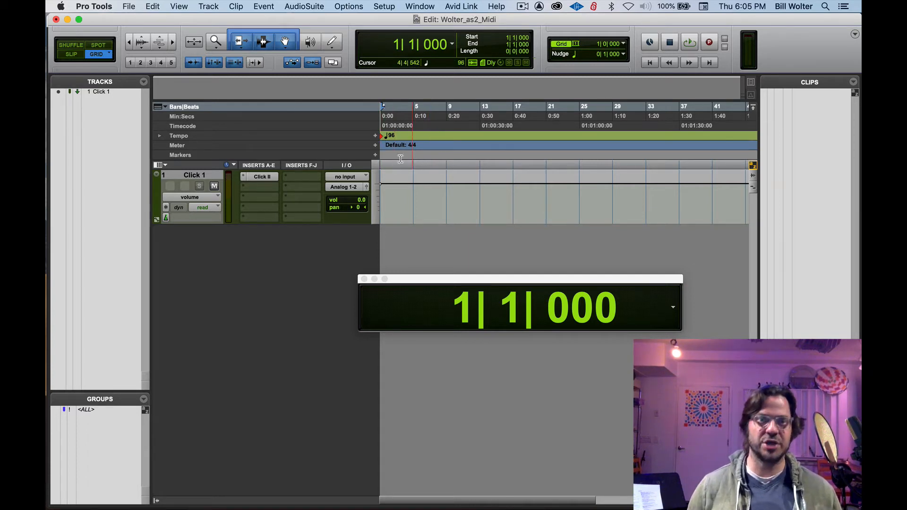
left_click(375, 136)
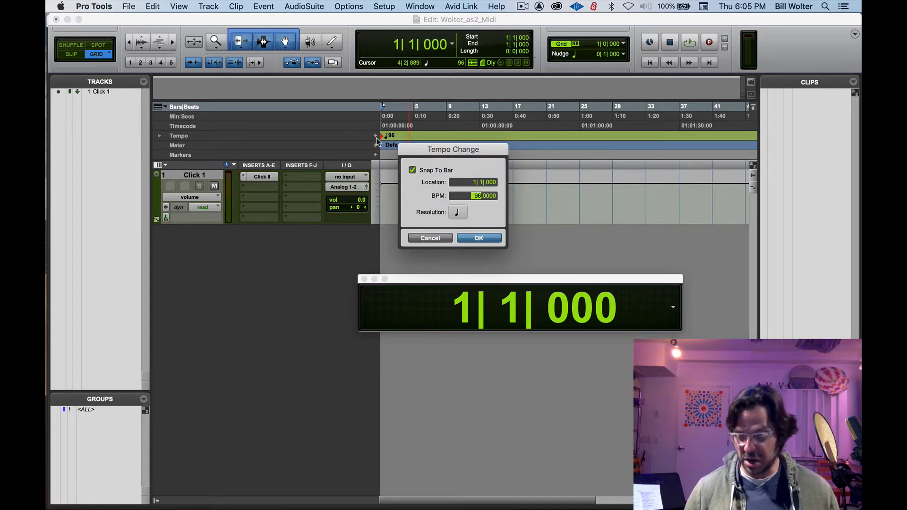
type("132")
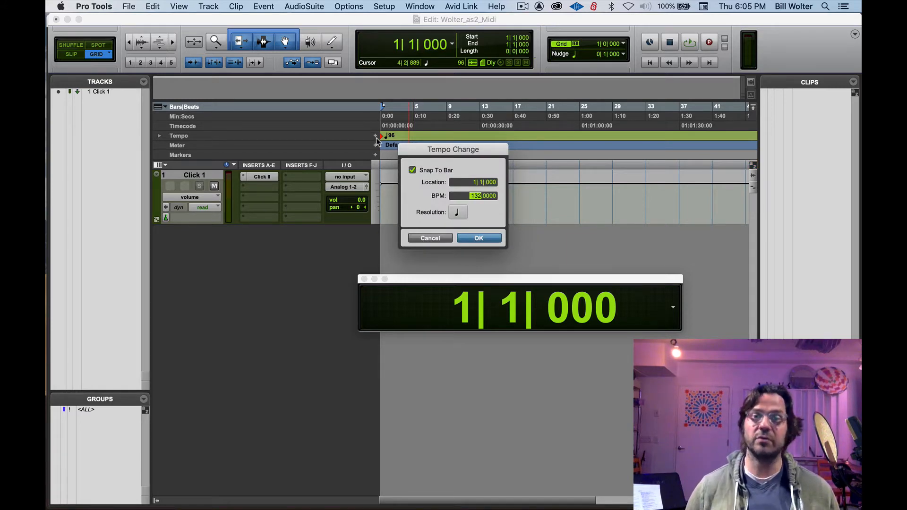
key("Return")
key("space")
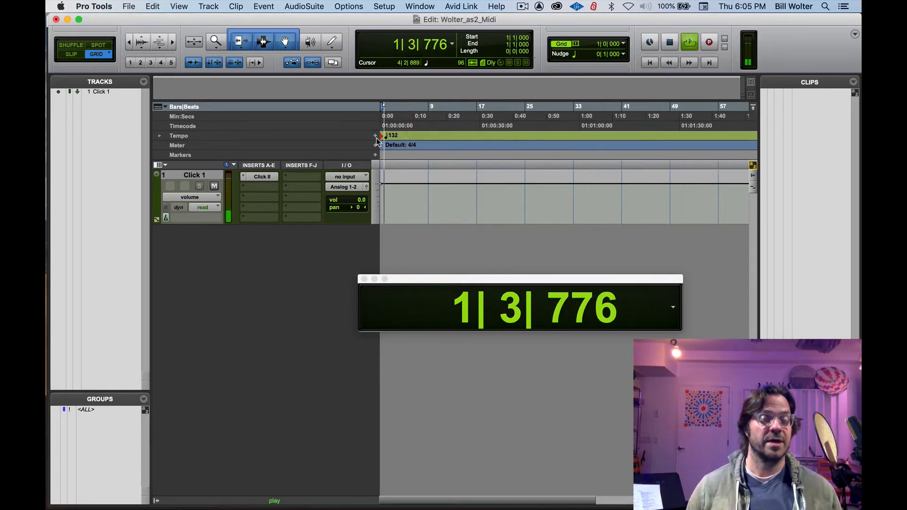
key("space")
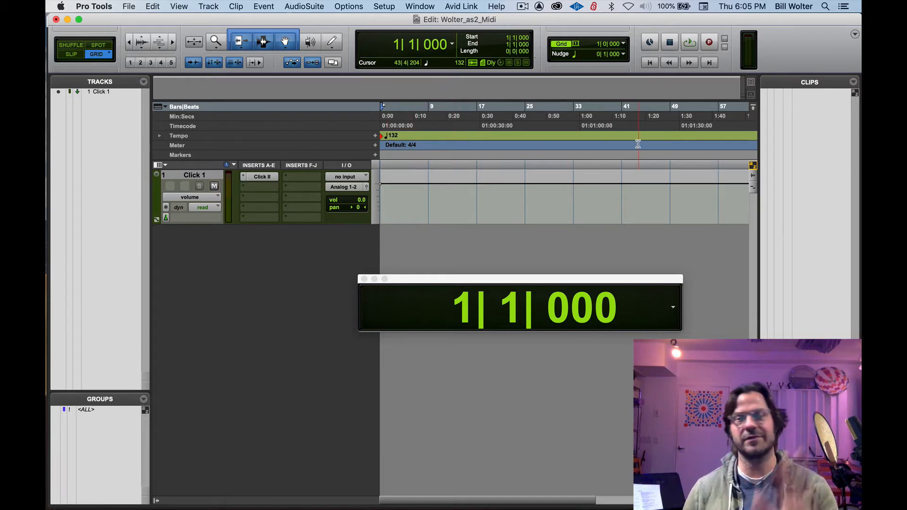
Step: Add a tempo change to 96 BPM at bar 25
left_click(549, 144)
left_click(531, 140)
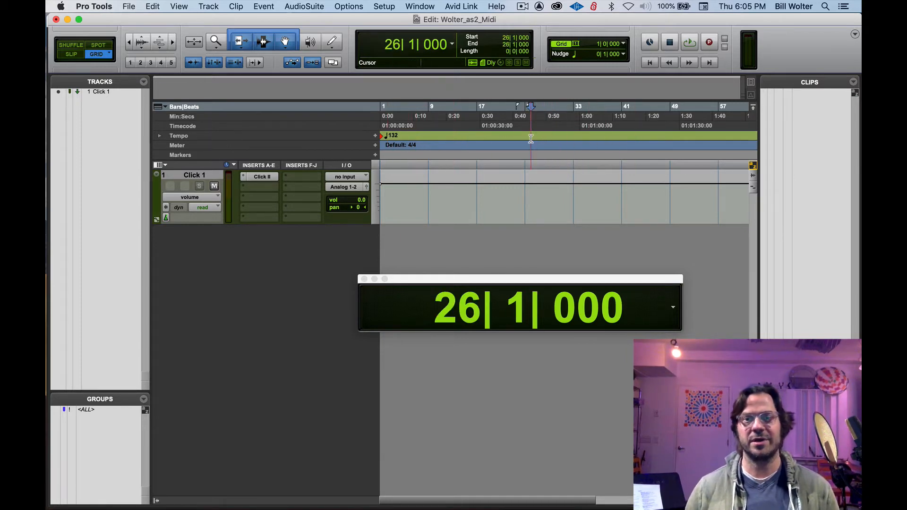
left_click(523, 141)
left_click(375, 136)
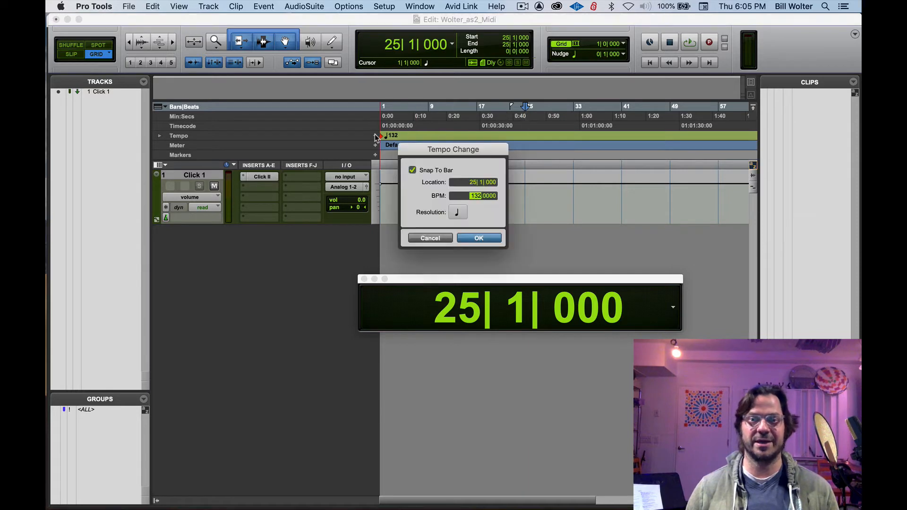
type("96")
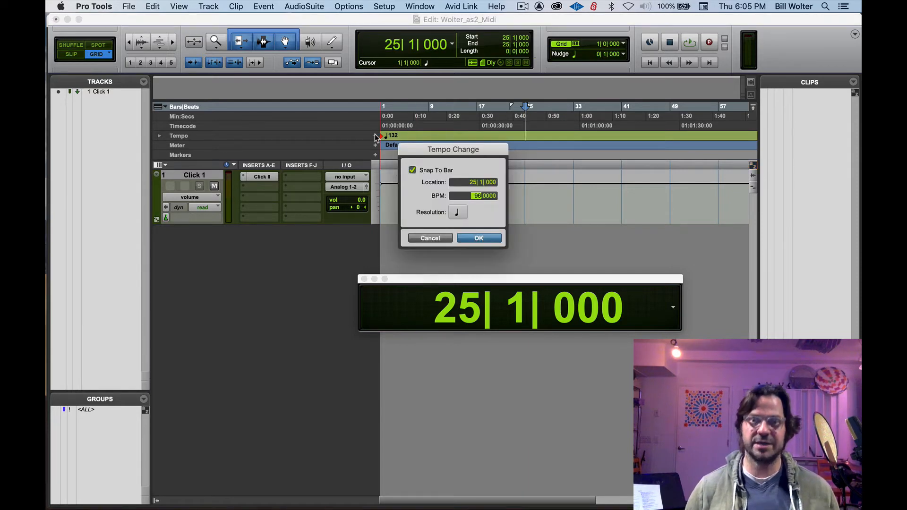
key("Return")
Step: Expand the tempo editor and delete all tempo events from bar 1 to bar 30
left_click(160, 136)
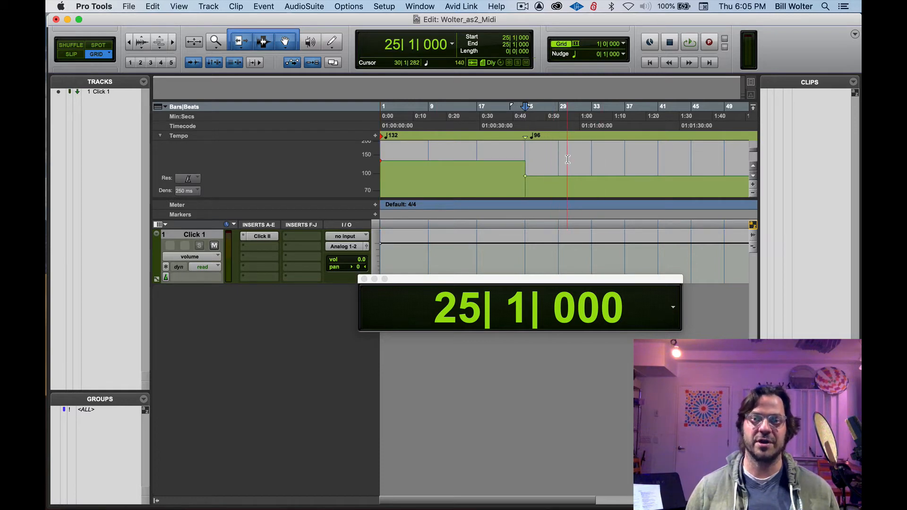
left_click_drag(565, 162, 311, 199)
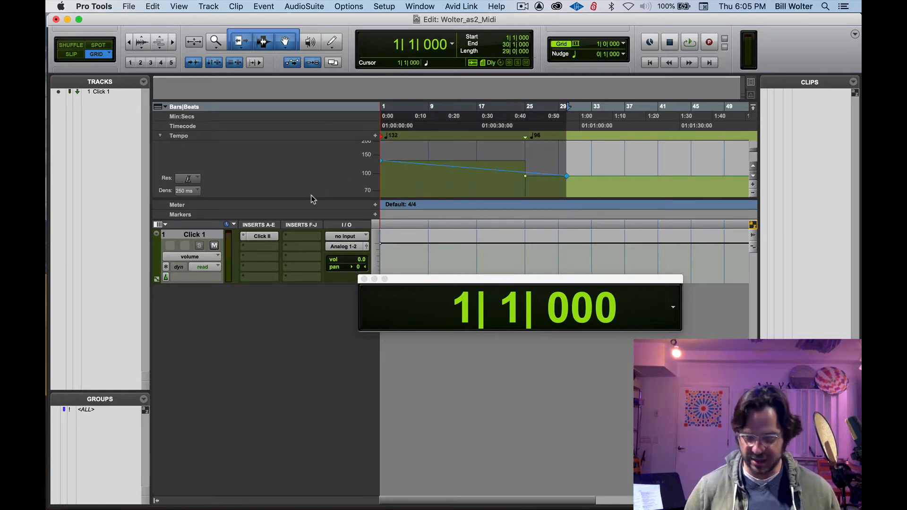
key("Delete")
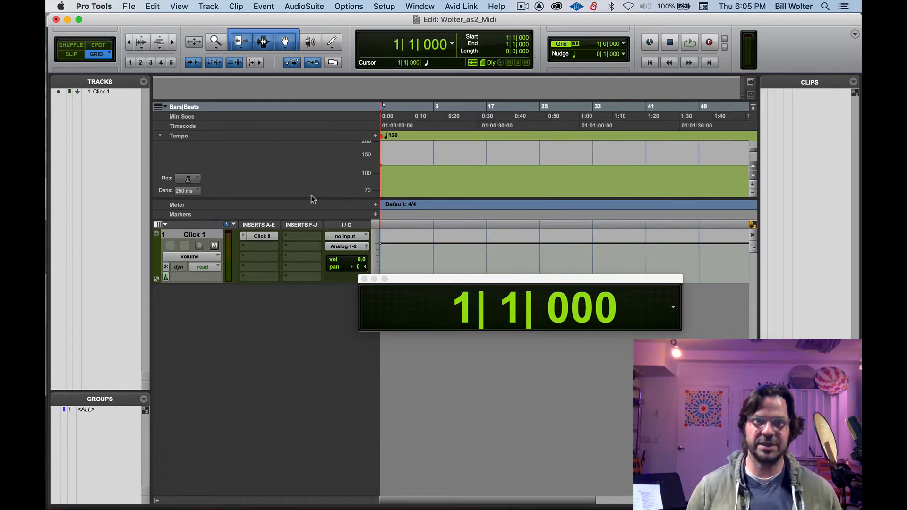
Step: Add a tempo change to 96 BPM at bar 1
left_click(375, 136)
type("96")
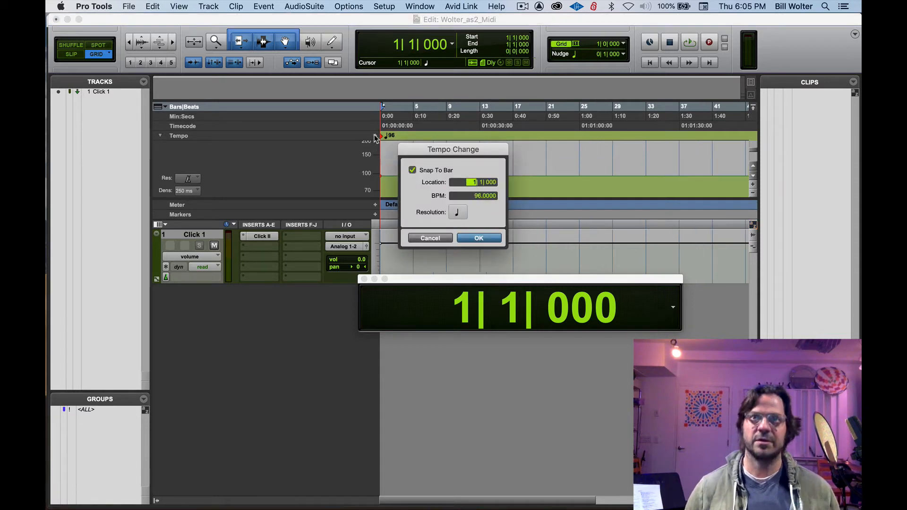
key("Return")
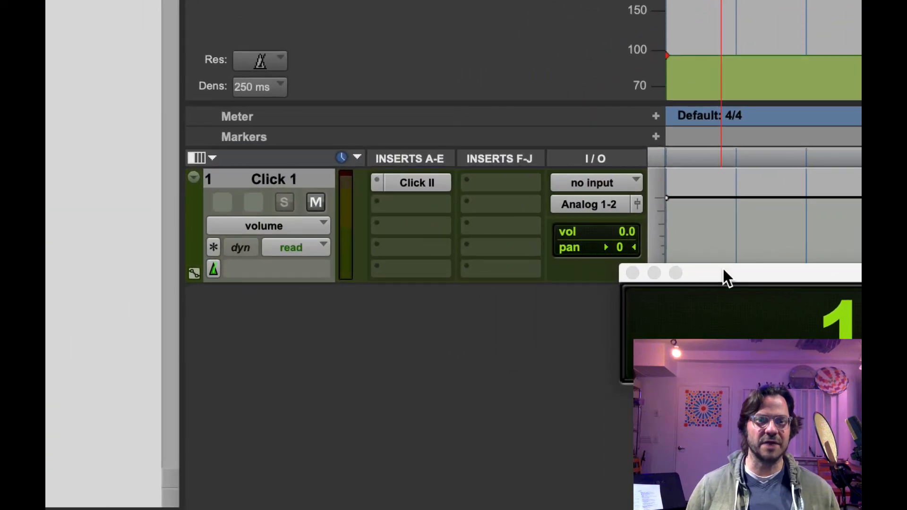
Step: Move the big counter aside and hide the Inserts F-J and I/O columns in the Edit window
left_click_drag(428, 277, 456, 335)
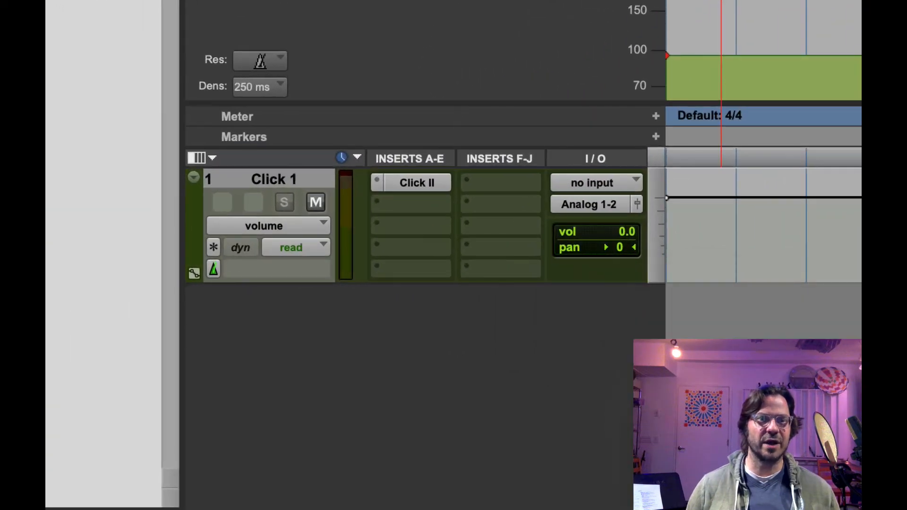
left_click(212, 158)
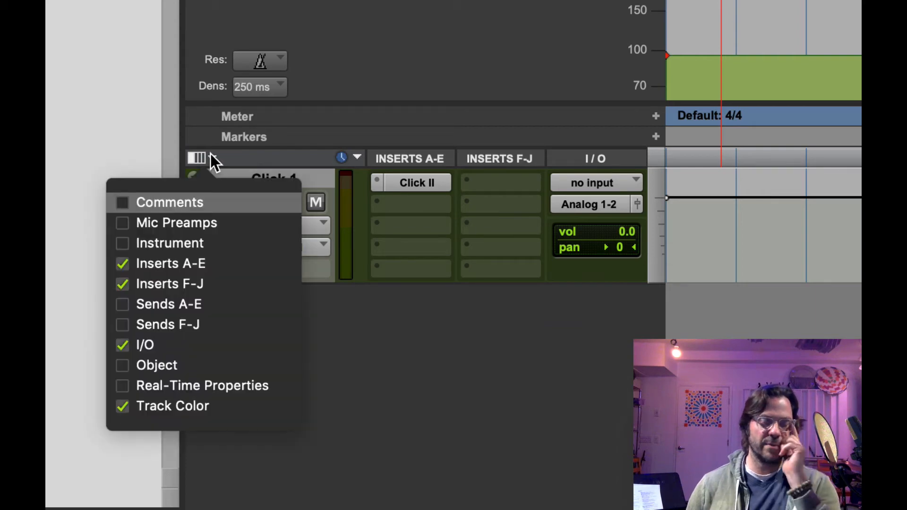
left_click(192, 284)
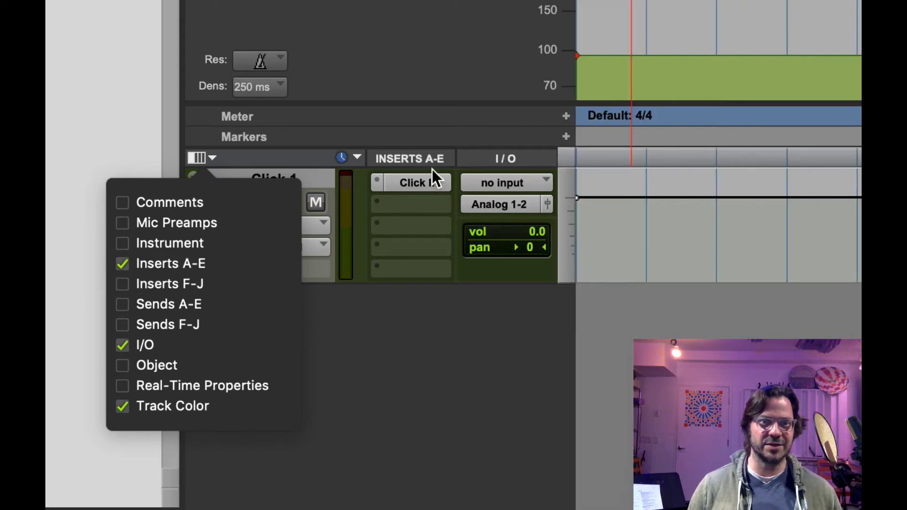
left_click(155, 350)
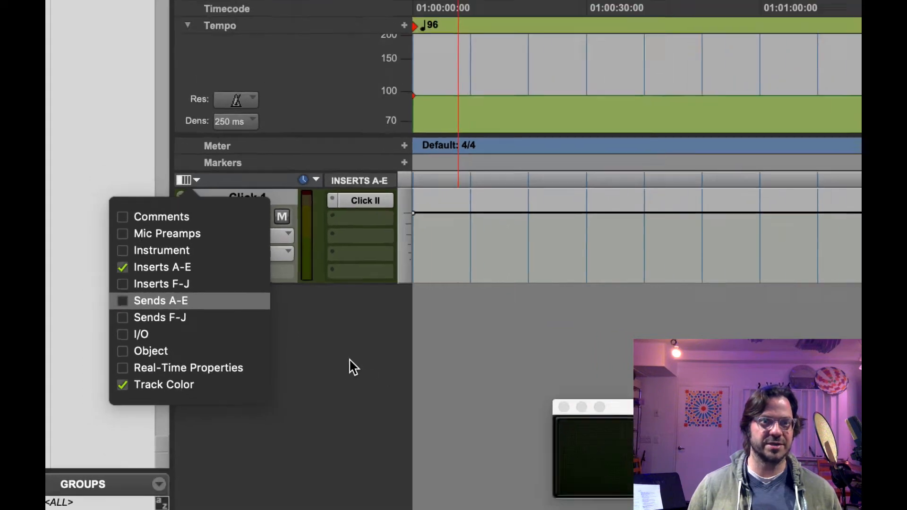
left_click(398, 379)
Step: Change the Click 1 track's color to magenta with the color palette
left_click(192, 211)
double_click(155, 249)
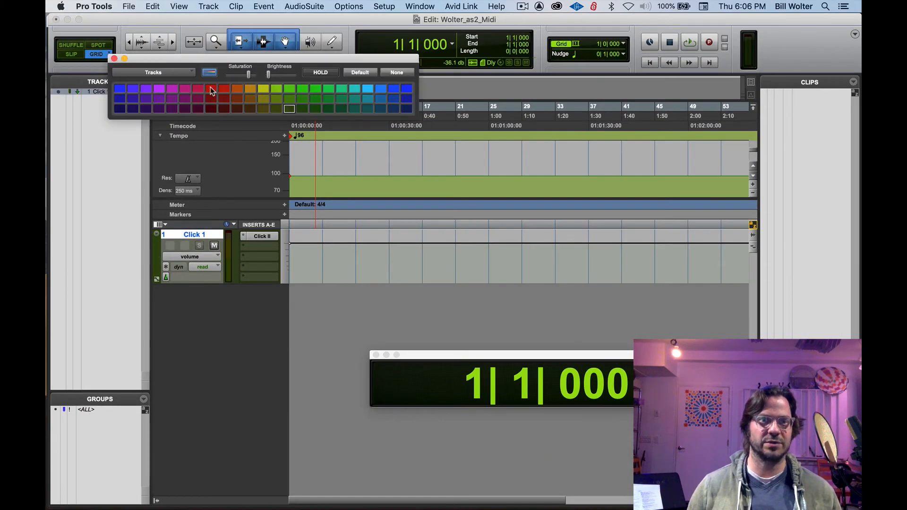
left_click(211, 89)
left_click(185, 90)
left_click(114, 58)
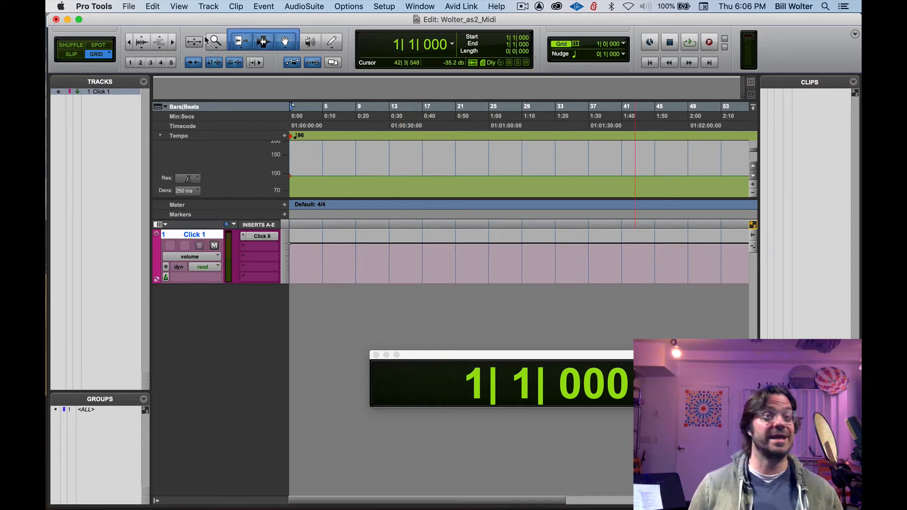
Step: Start creating one new track, cycle through the available track types and choose Instrument Track
left_click(206, 6)
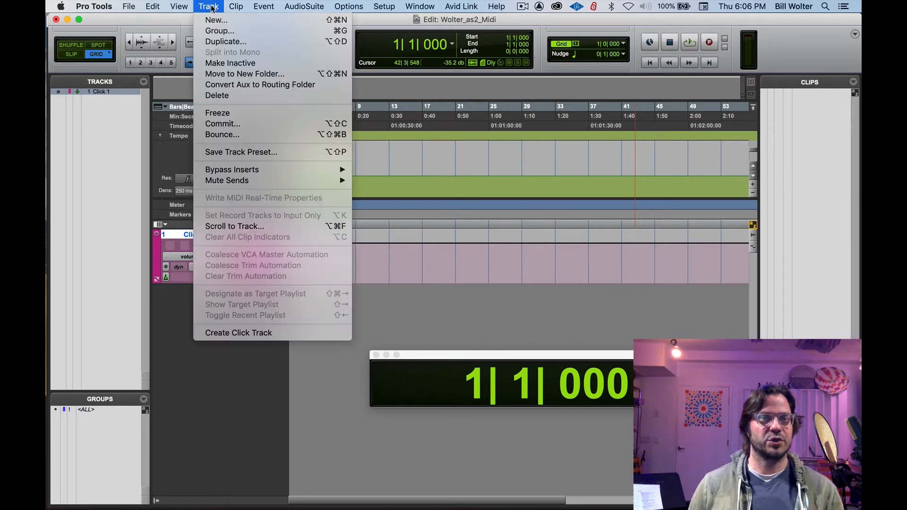
left_click(211, 20)
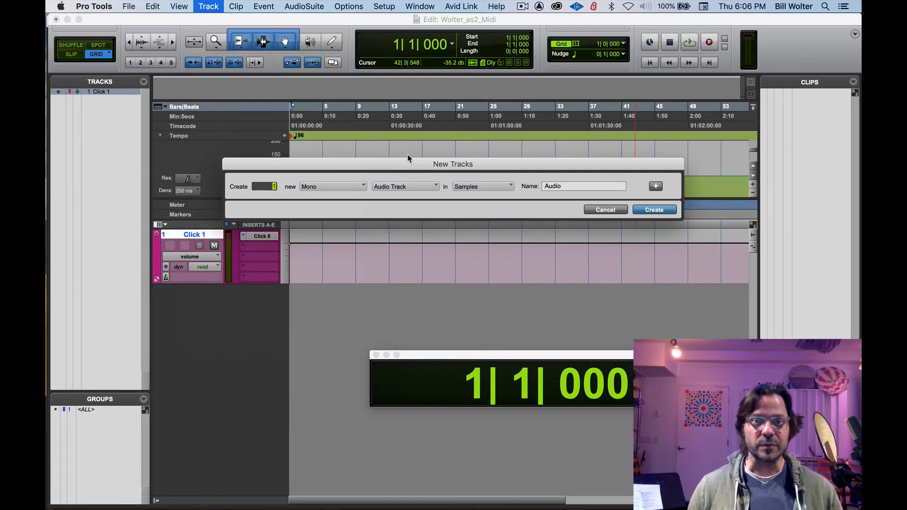
left_click_drag(405, 161, 399, 176)
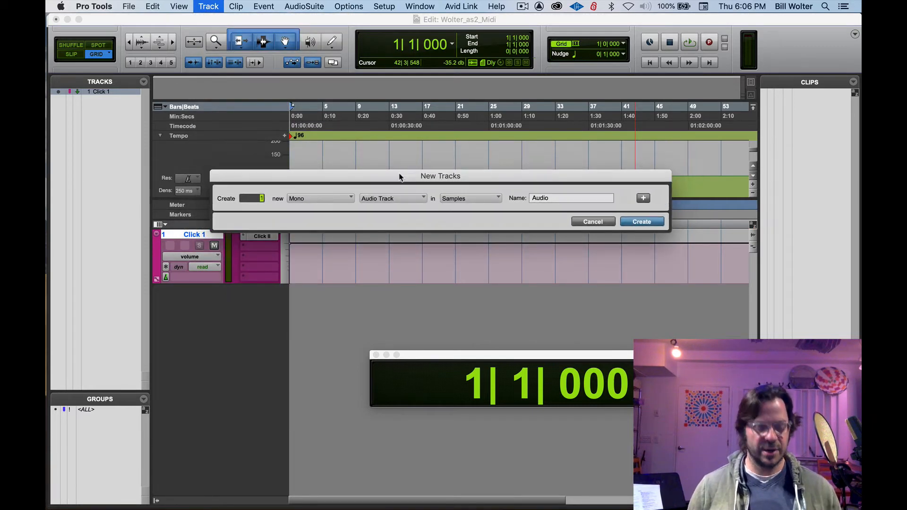
key("super+Up")
key("super+Down")
key("super+Down")
key("super+Down")
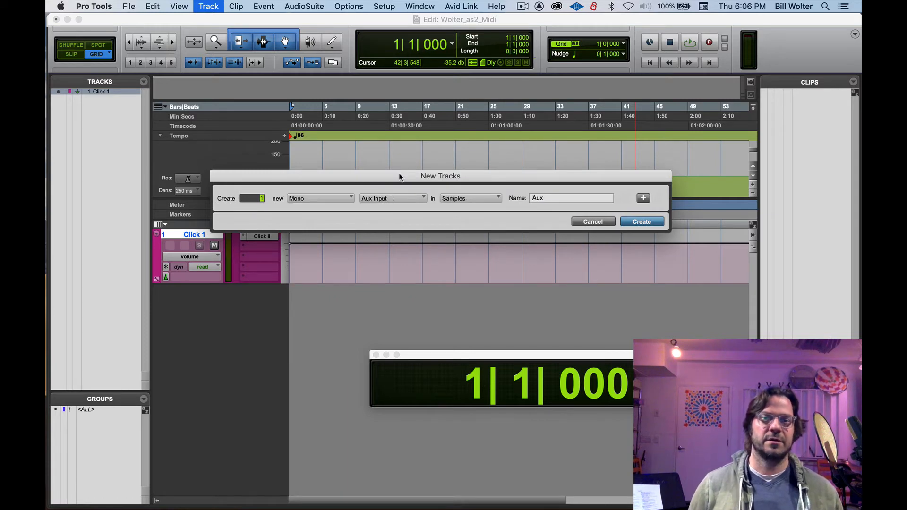
key("super+Up")
key("super+Down")
key("super+Down")
key("super+Down")
key("super+Down")
key("super+Up")
key("super+Up")
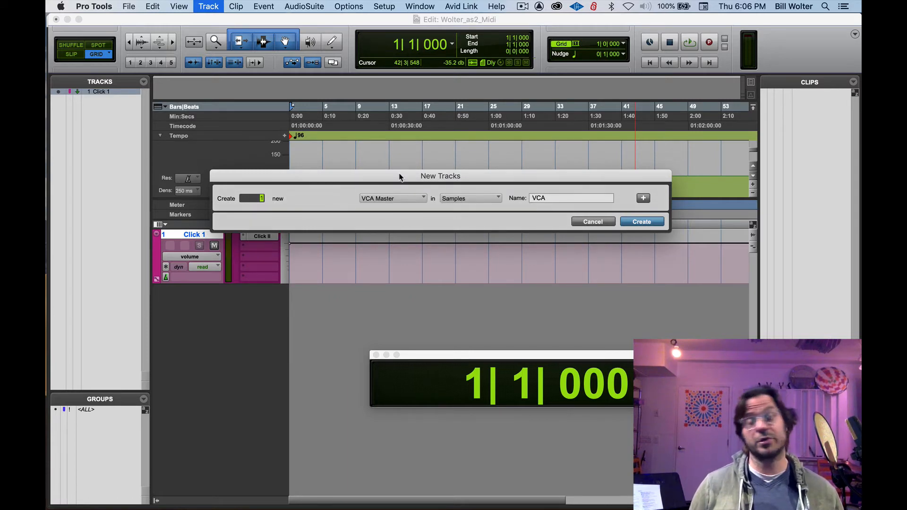
key("super+Down")
key("super+Down")
key("super+Down")
key("super+Down")
key("super+Up")
key("super+Up")
key("super+Up")
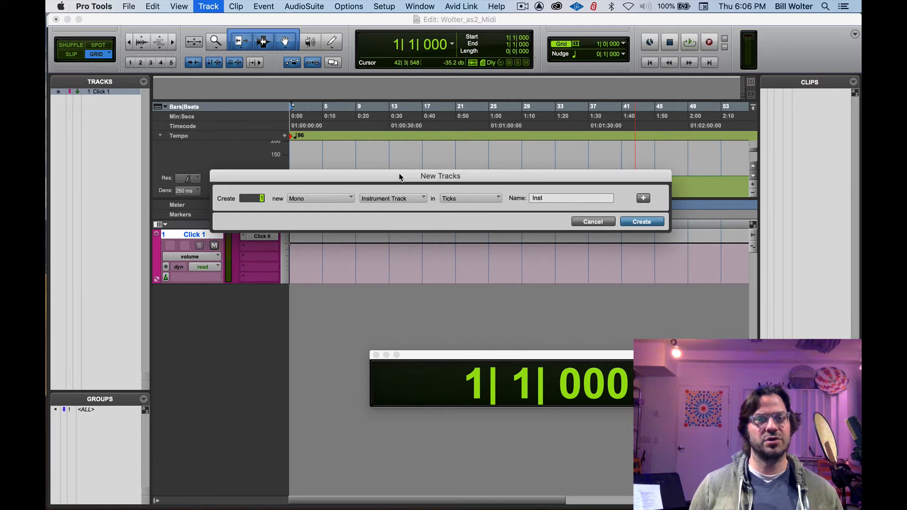
key("super+Down")
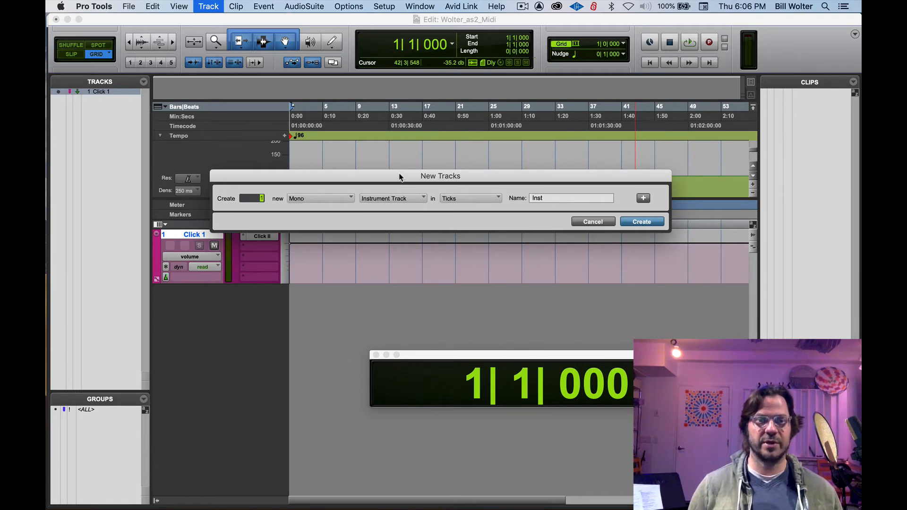
Step: Set the new instrument track to Stereo, keep its timebase in Ticks, and create it
key("super+Right")
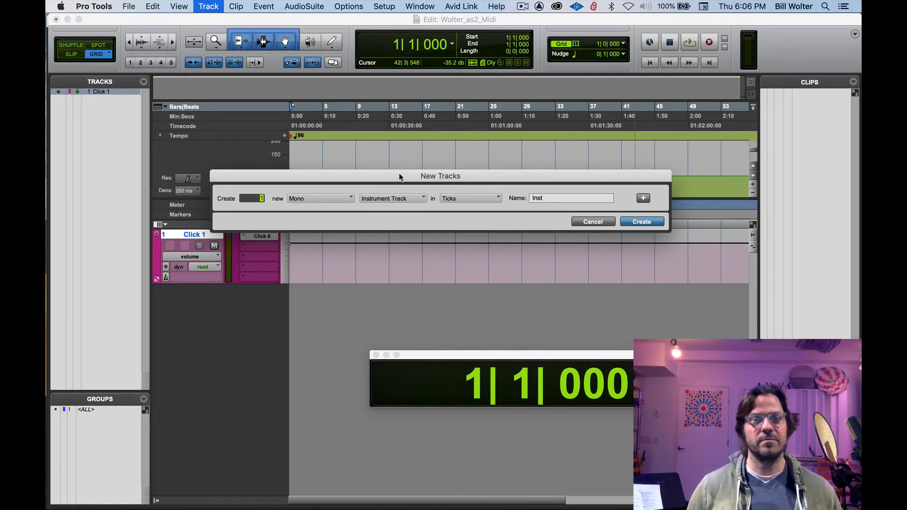
key("super+Left")
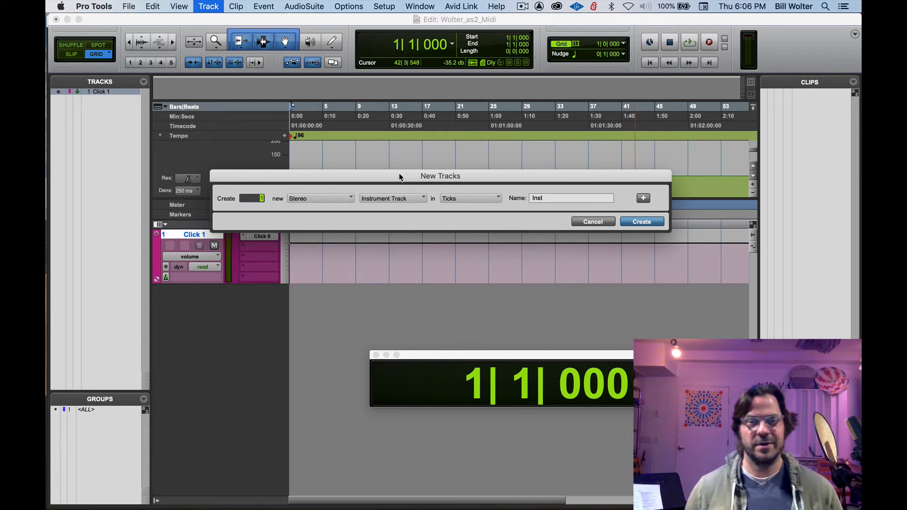
left_click(457, 198)
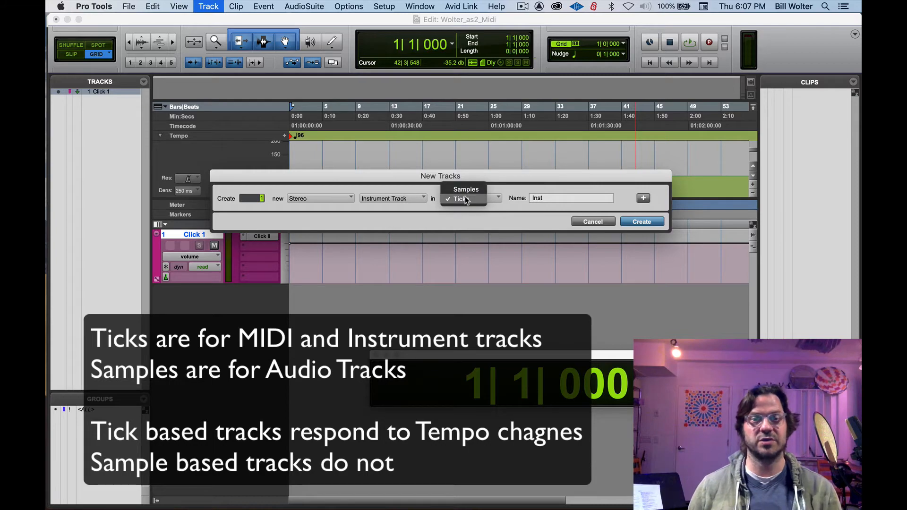
left_click(461, 199)
left_click(635, 225)
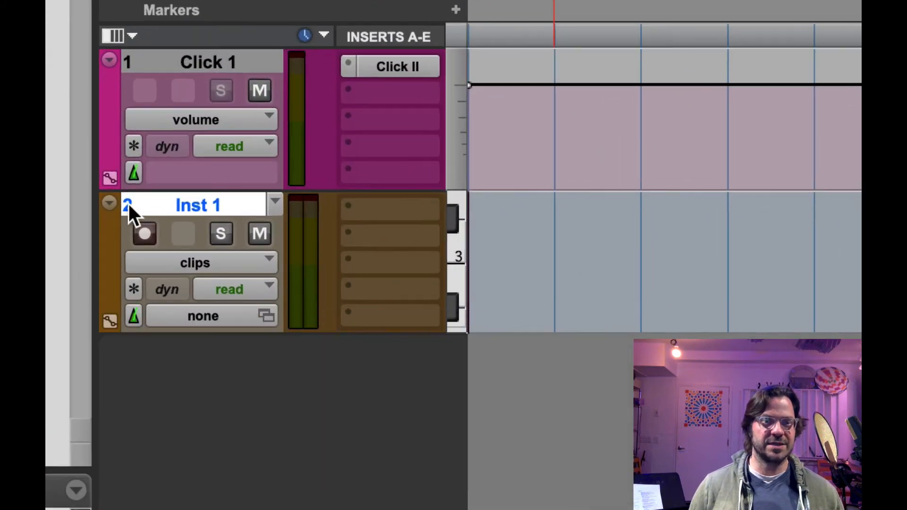
Step: Check the Click 1 timebase options, and add a mono audio track whose timebase stays at Samples
left_click(134, 173)
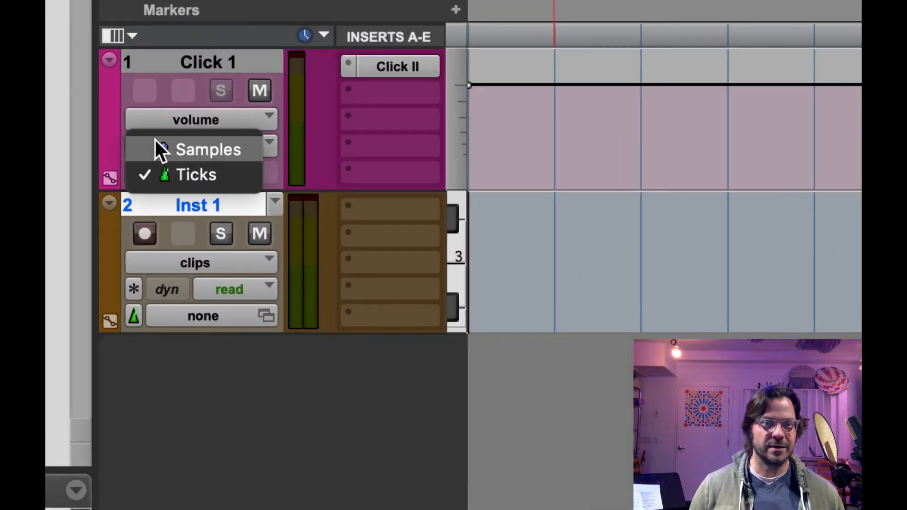
left_click(145, 460)
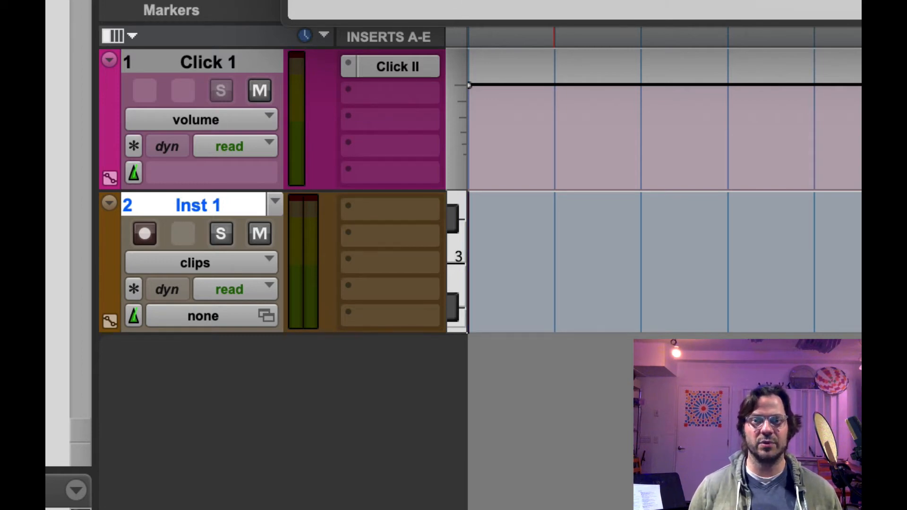
key("Return")
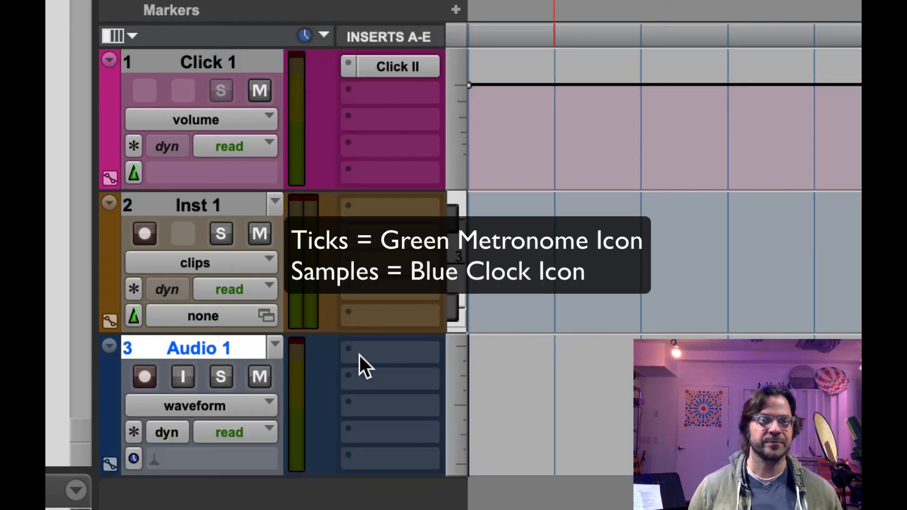
left_click(134, 458)
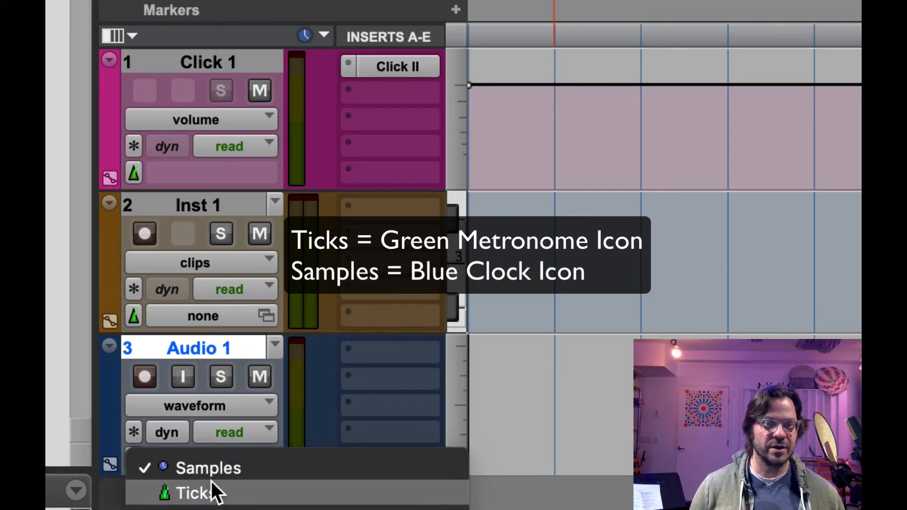
left_click(202, 468)
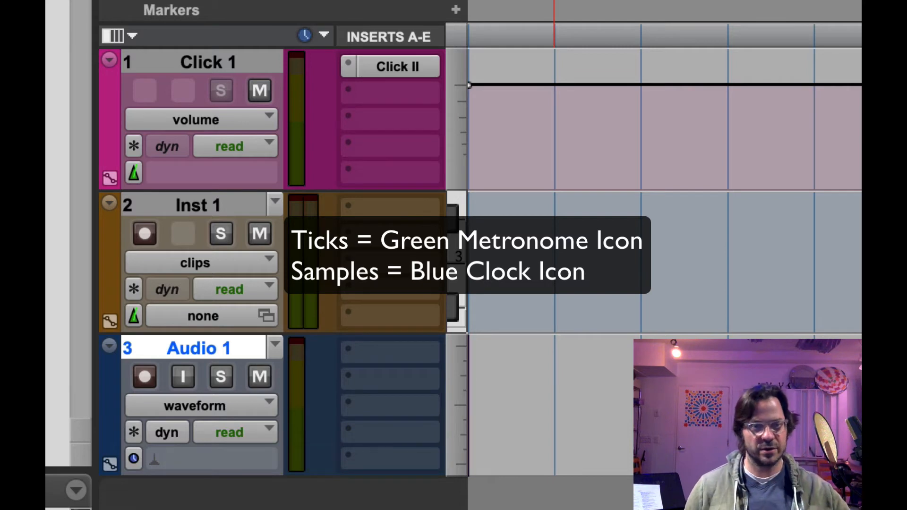
Step: Select the Inst 1 track and switch to the Mix window
left_click(180, 204)
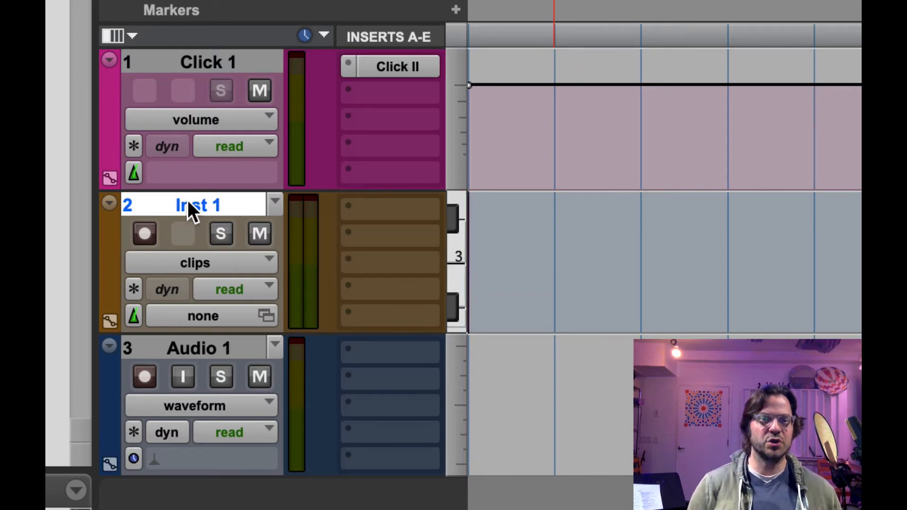
key("super+equal")
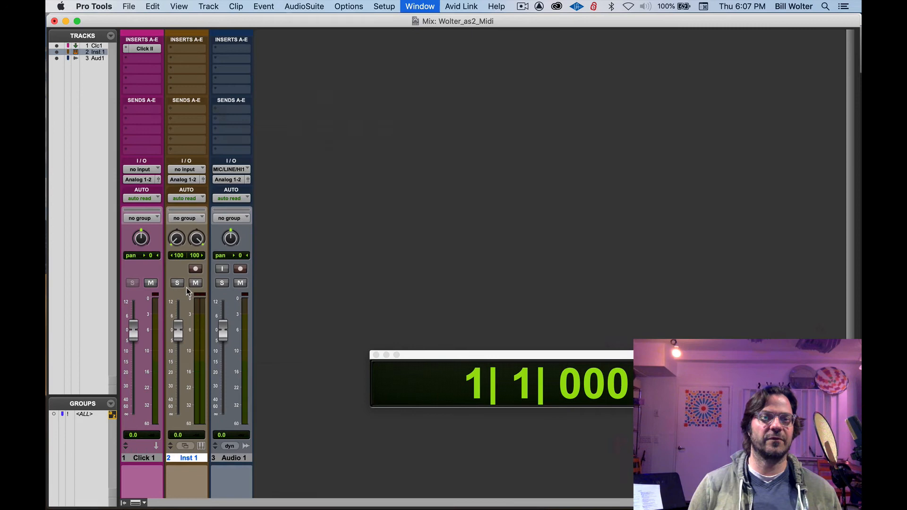
key("super+equal")
key("super+equal")
key("super+equal")
key("super+equal")
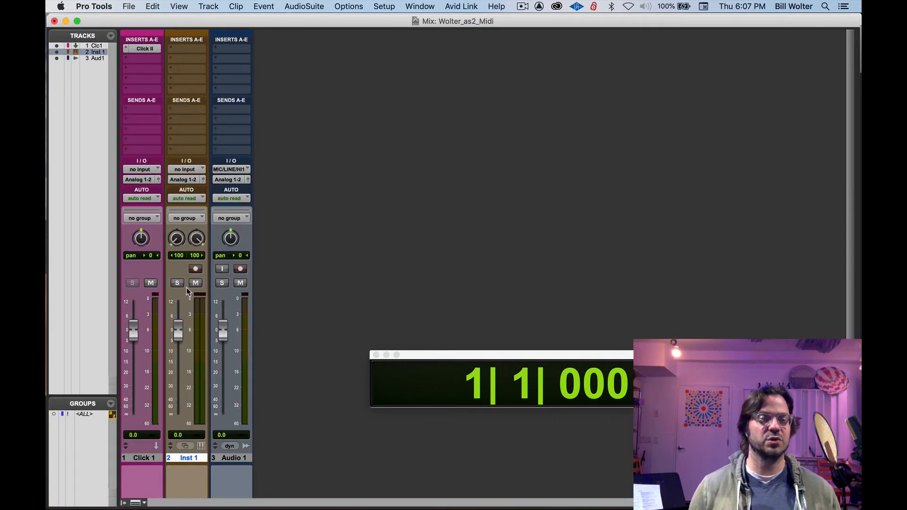
Step: Insert the stereo Mini Grand multichannel instrument plug-in on the first insert of the Inst 1 track
left_click(172, 47)
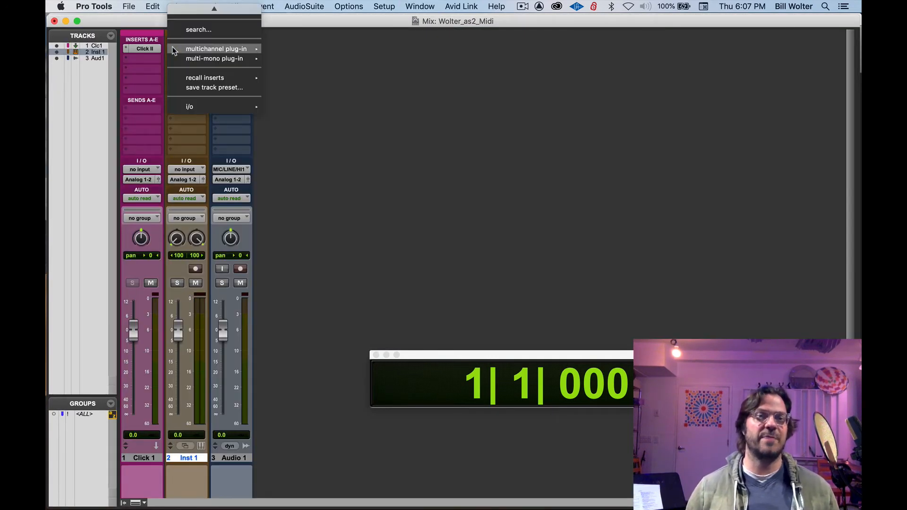
left_click(376, 108)
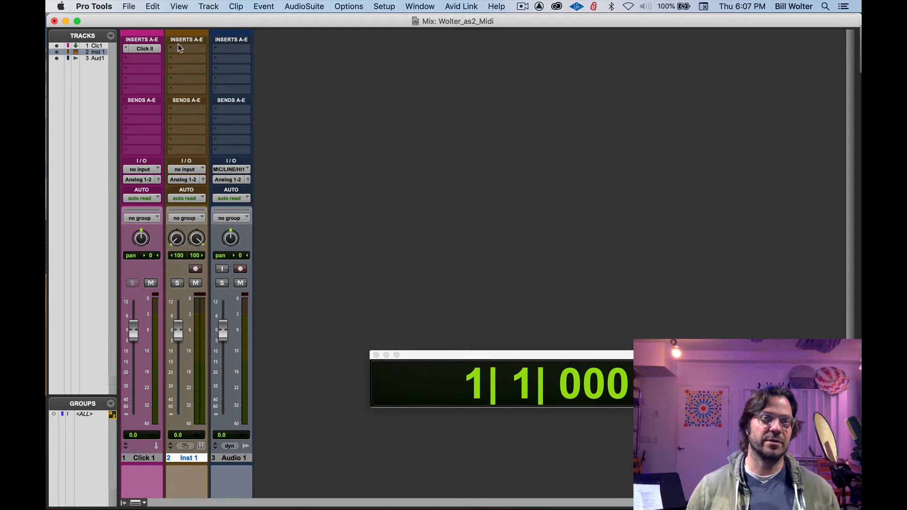
left_click(174, 50)
mouse_move(199, 48)
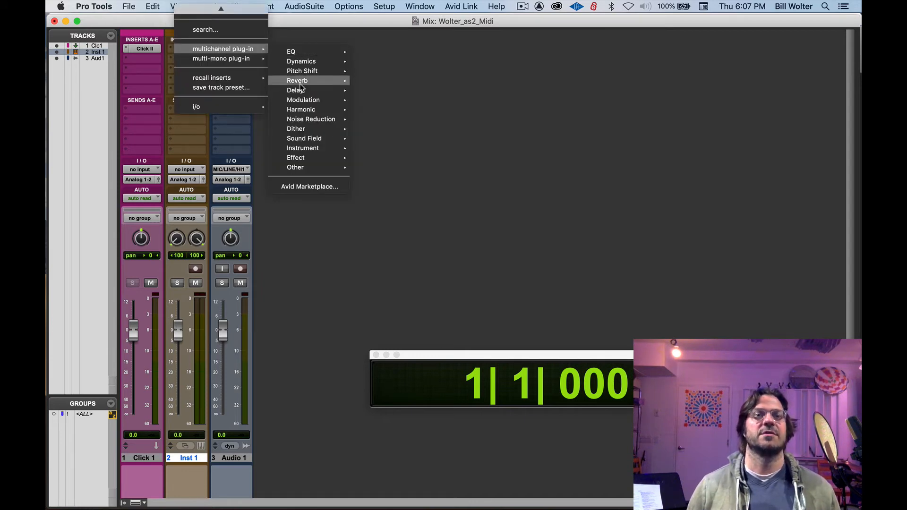
mouse_move(309, 132)
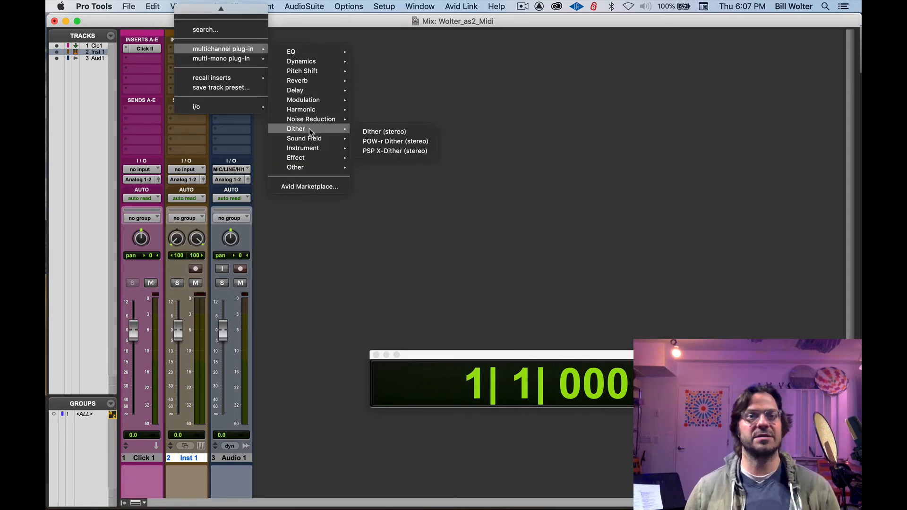
mouse_move(317, 151)
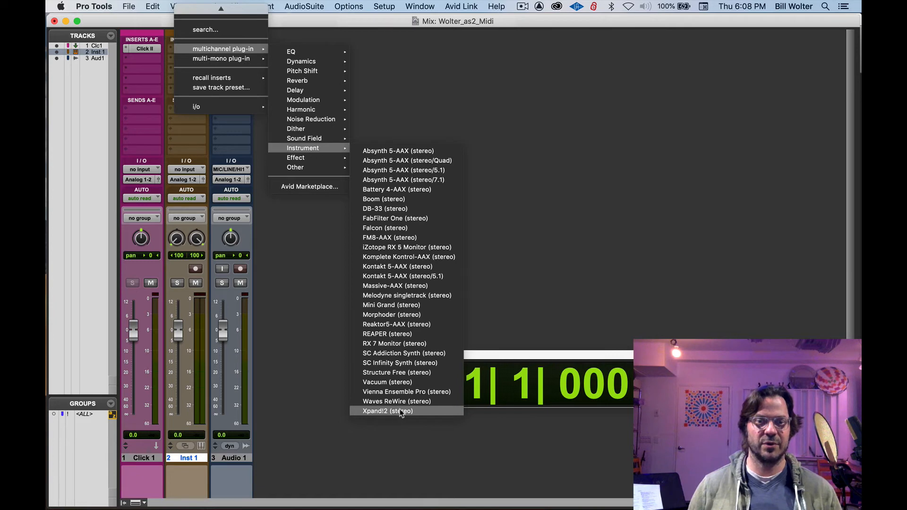
left_click(399, 305)
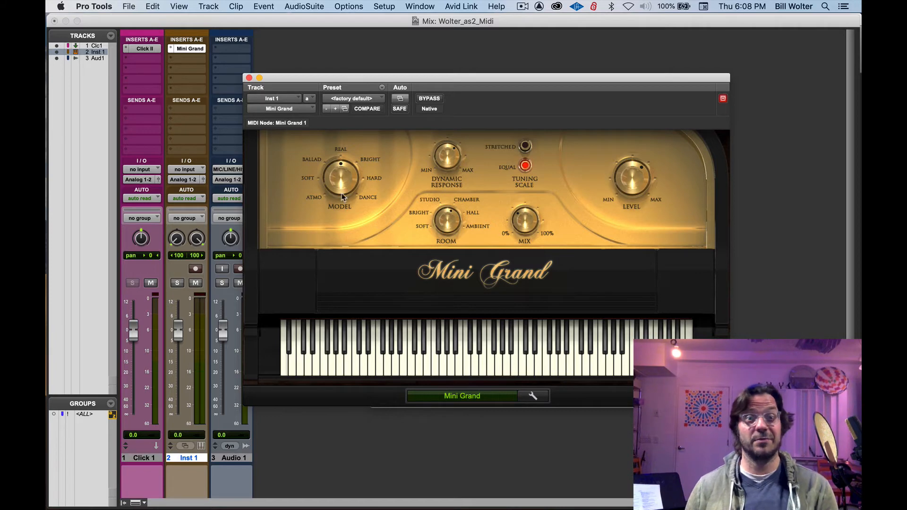
Step: Record-enable the Inst 1 track so that Mini Grand can be played
left_click(200, 272)
left_click(199, 270)
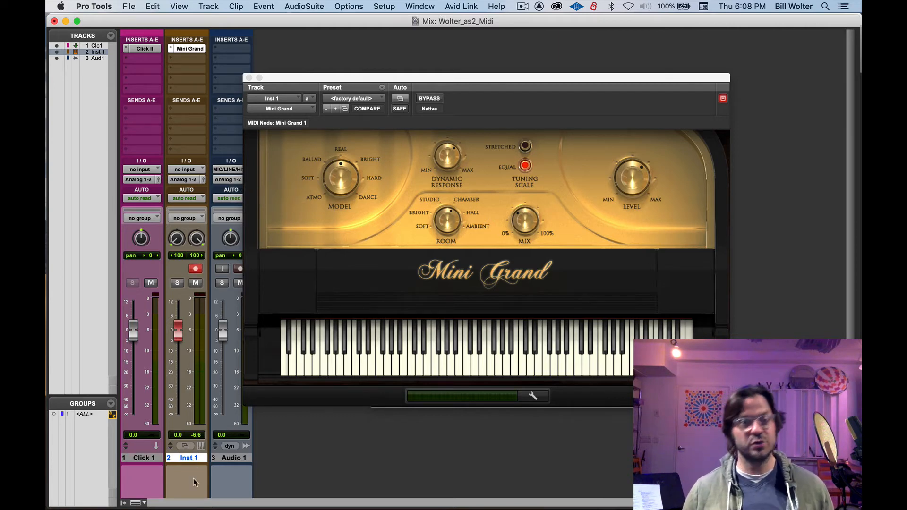
mouse_move(182, 506)
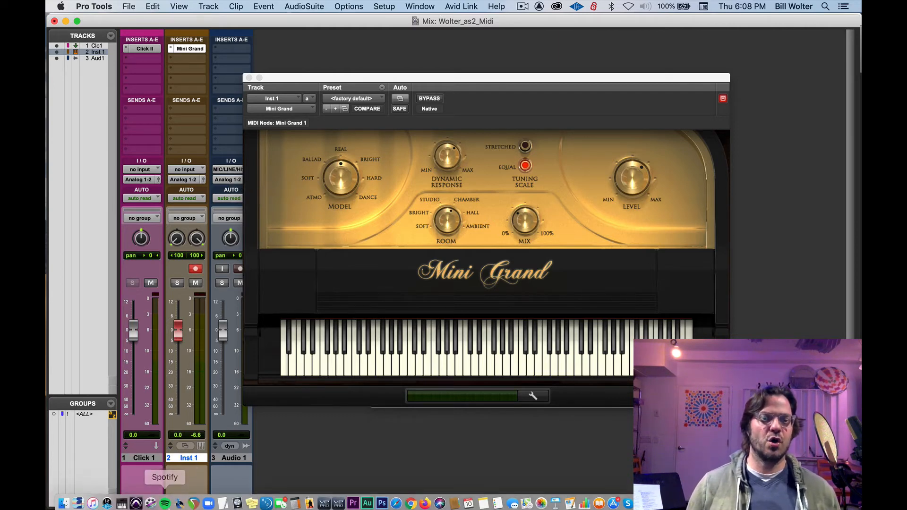
Step: Switch to Audio MIDI Setup and examine the connected MIDI devices in the MIDI Studio window
left_click(121, 501)
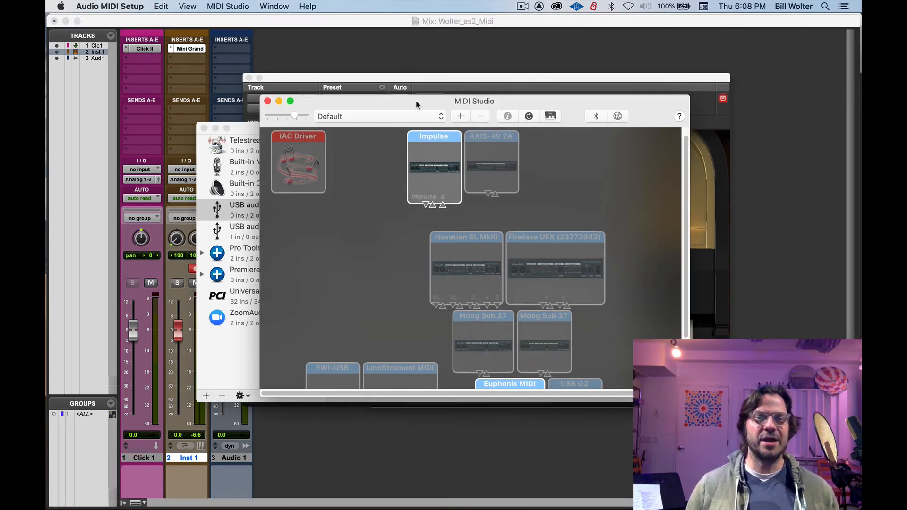
left_click(193, 269)
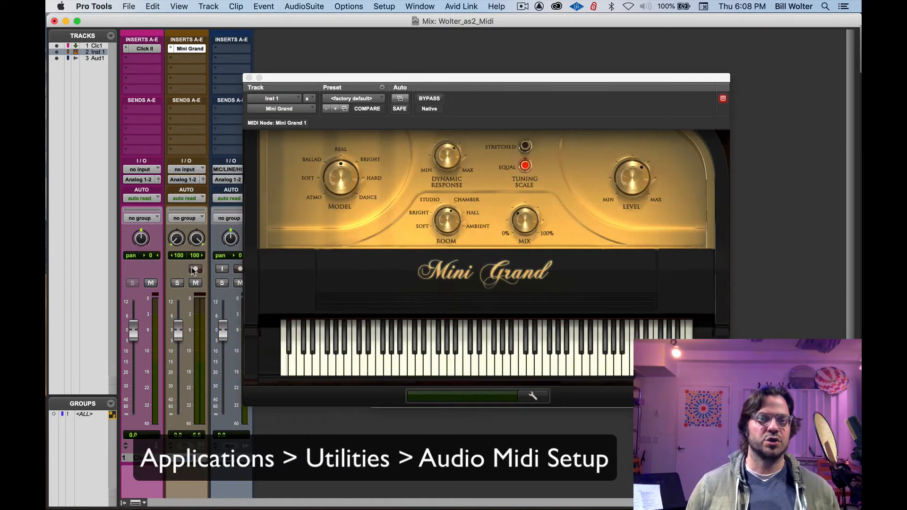
key("super+Tab")
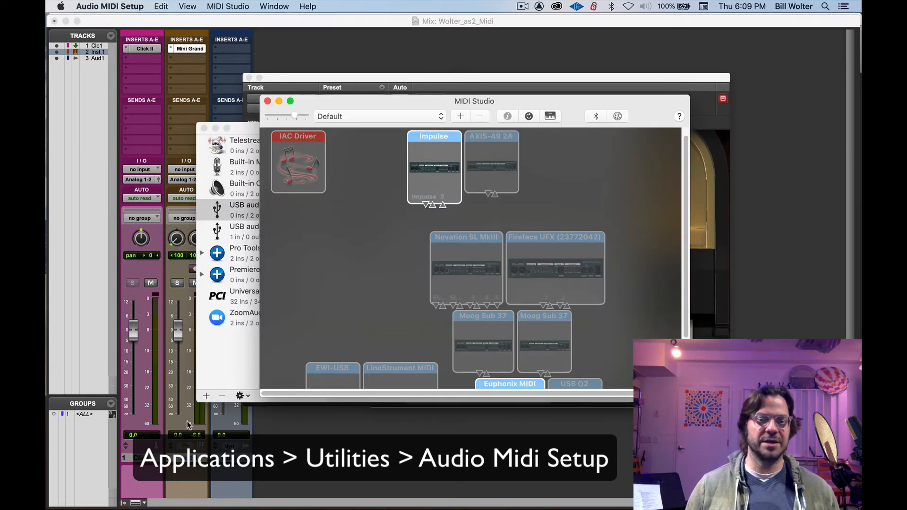
mouse_move(121, 503)
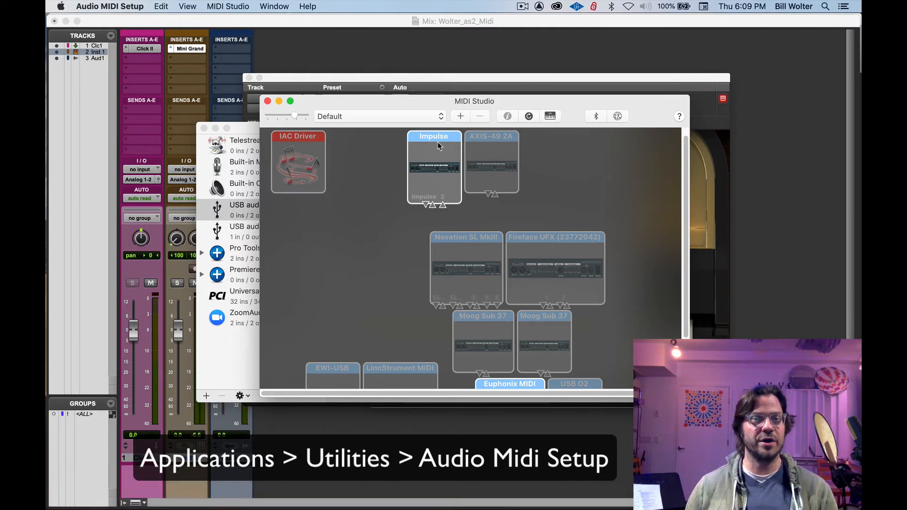
left_click_drag(417, 104, 482, 121)
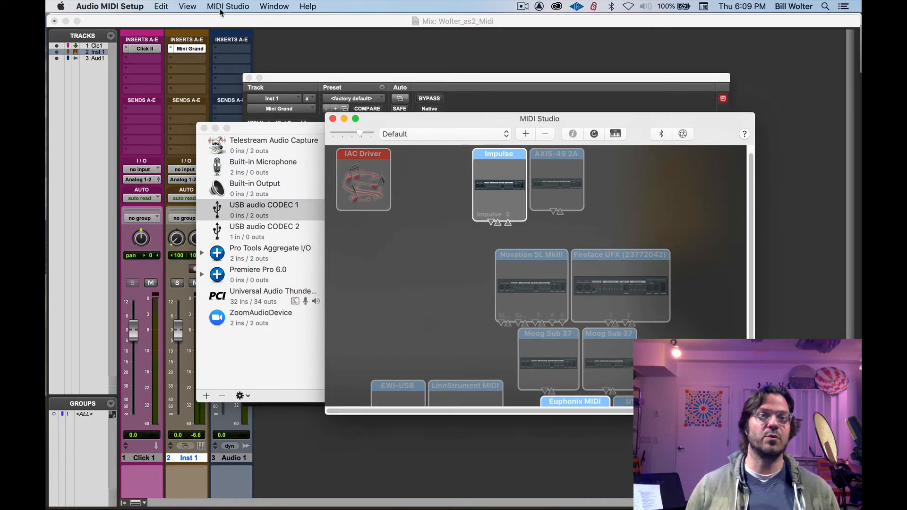
left_click(193, 6)
mouse_move(224, 4)
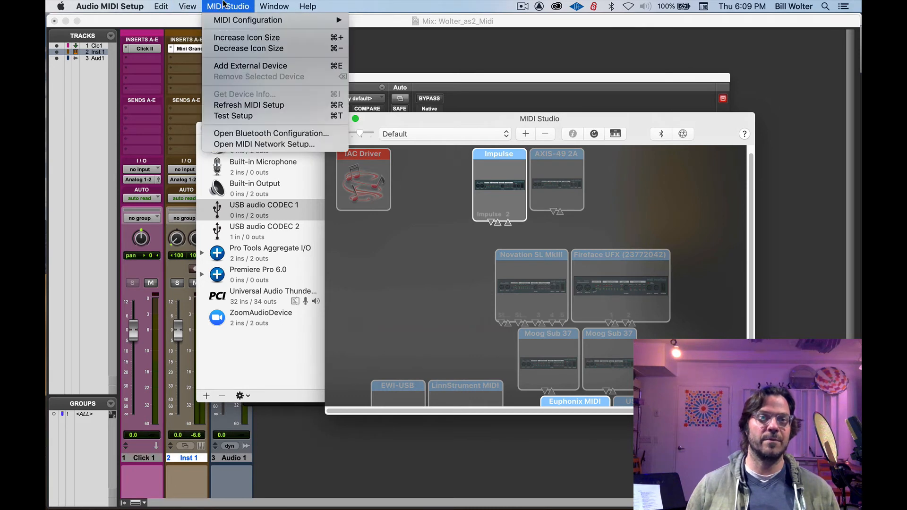
mouse_move(275, 6)
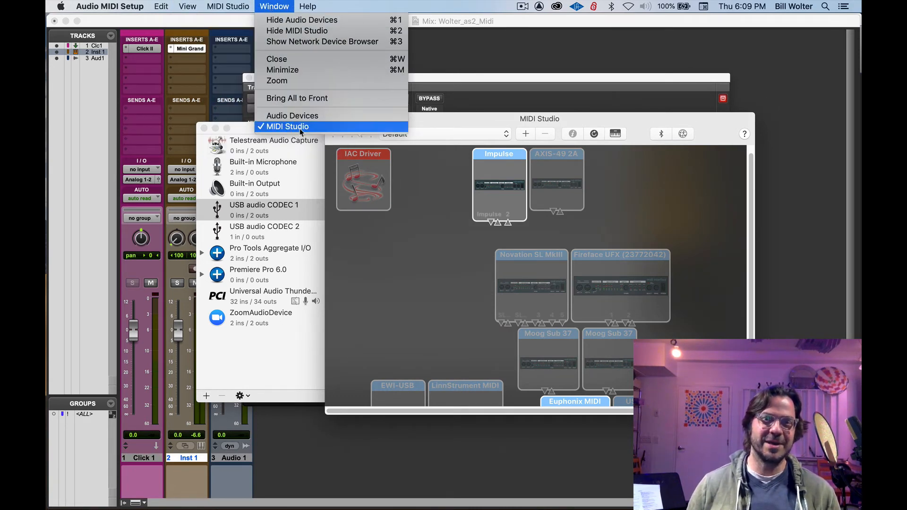
left_click_drag(473, 118, 404, 103)
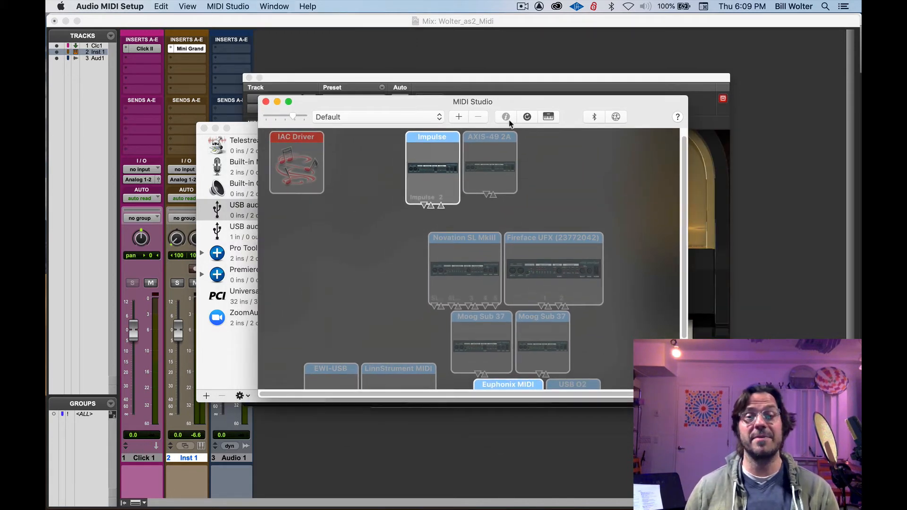
Step: Turn the MIDI Studio setup test on and off again, and quit Audio MIDI Setup
left_click(549, 118)
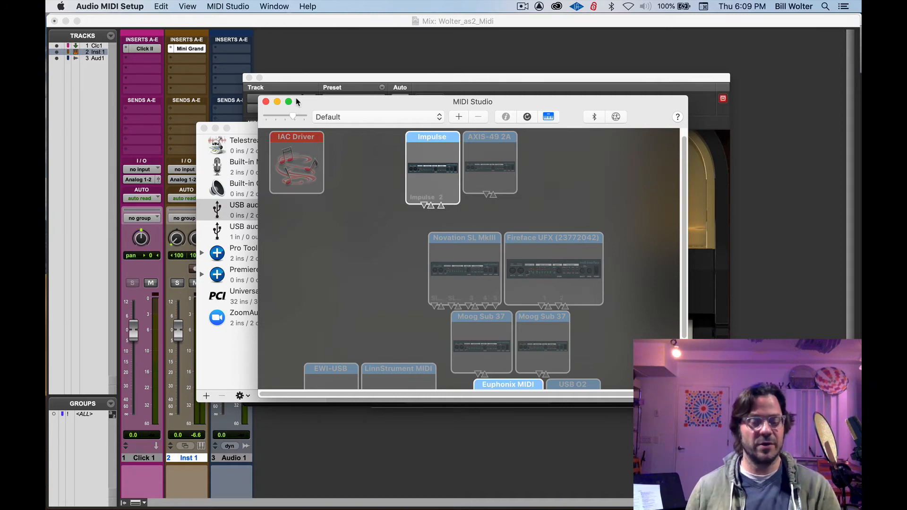
left_click(545, 121)
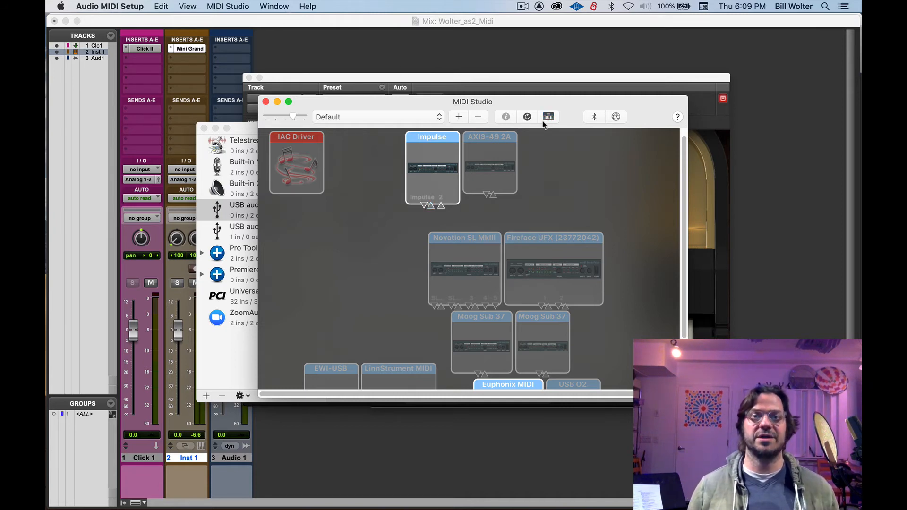
key("super+q")
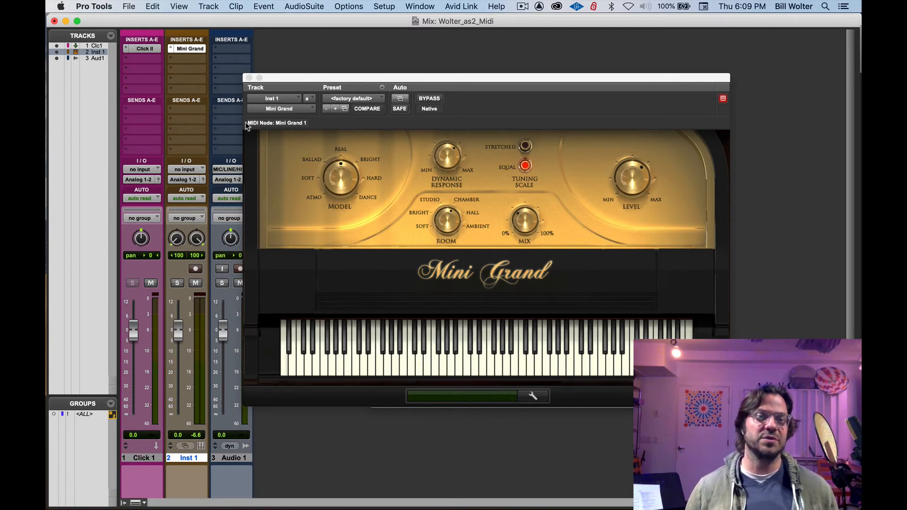
Step: Record-enable the Inst 1 track and delete the Audio 1 track
left_click(195, 269)
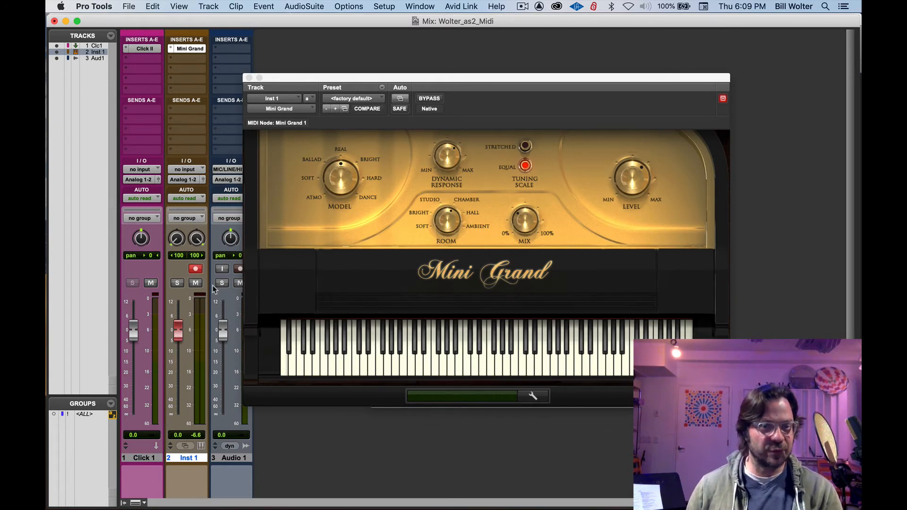
left_click(220, 459)
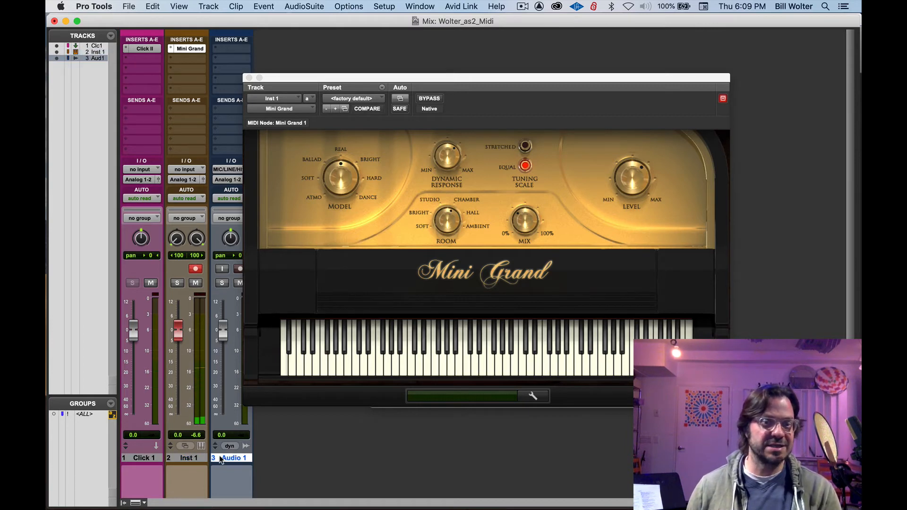
left_click(191, 460)
left_click(222, 459)
left_click(191, 459)
right_click(213, 460)
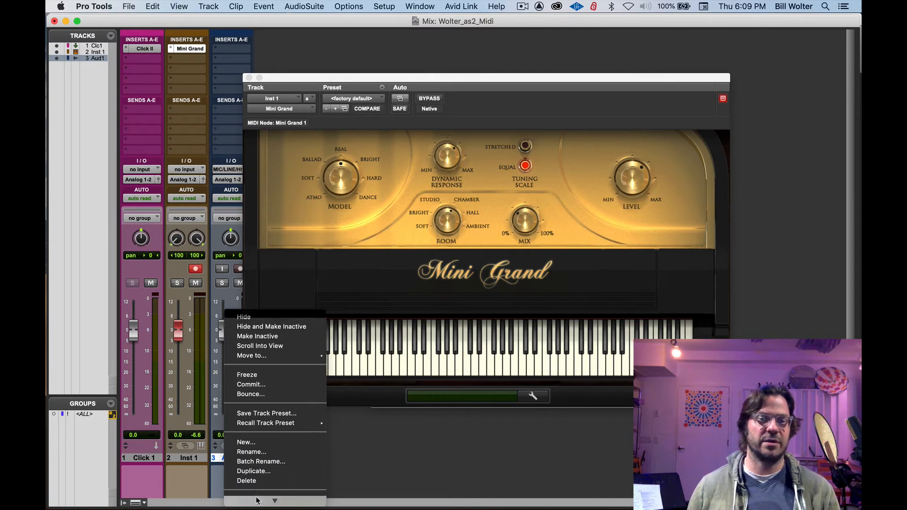
left_click(248, 480)
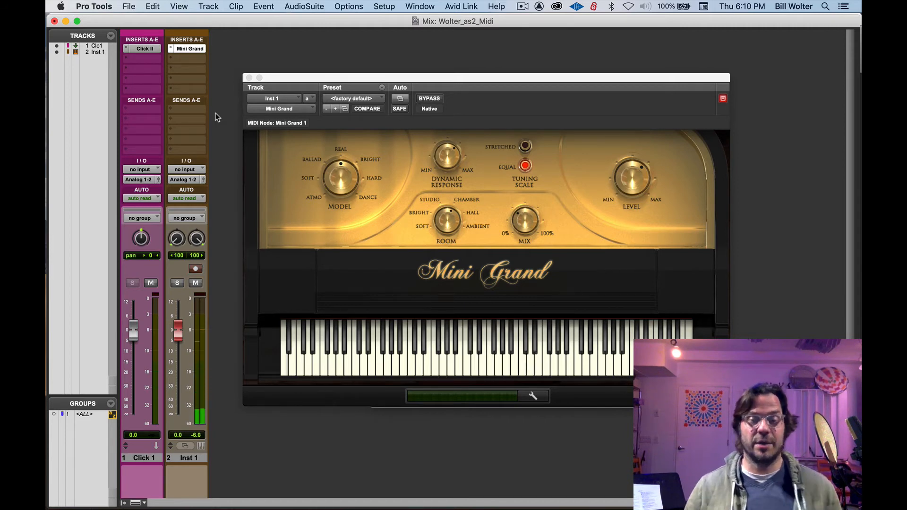
Step: Switch to the Edit window, close the Mini Grand plug-in window, and rename the Inst 1 track as Piano
key("super+equal")
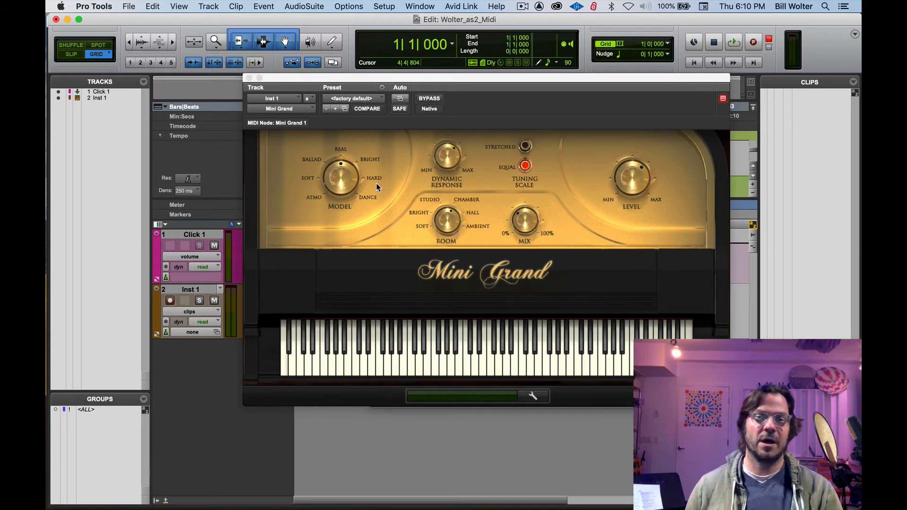
left_click(249, 78)
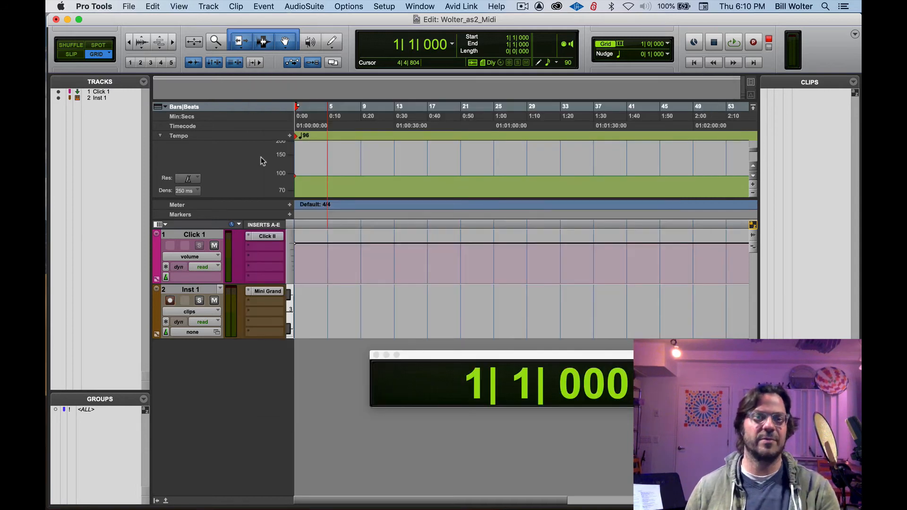
double_click(190, 290)
type("Piano")
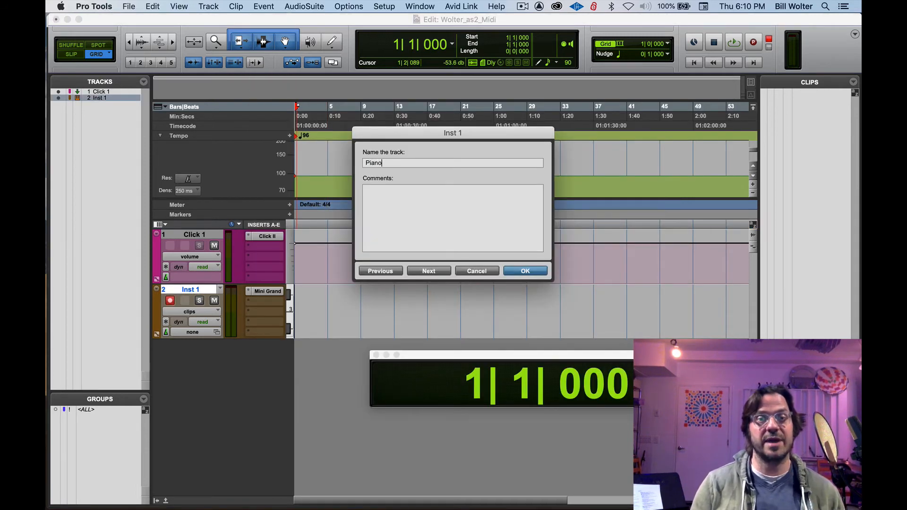
key("Return")
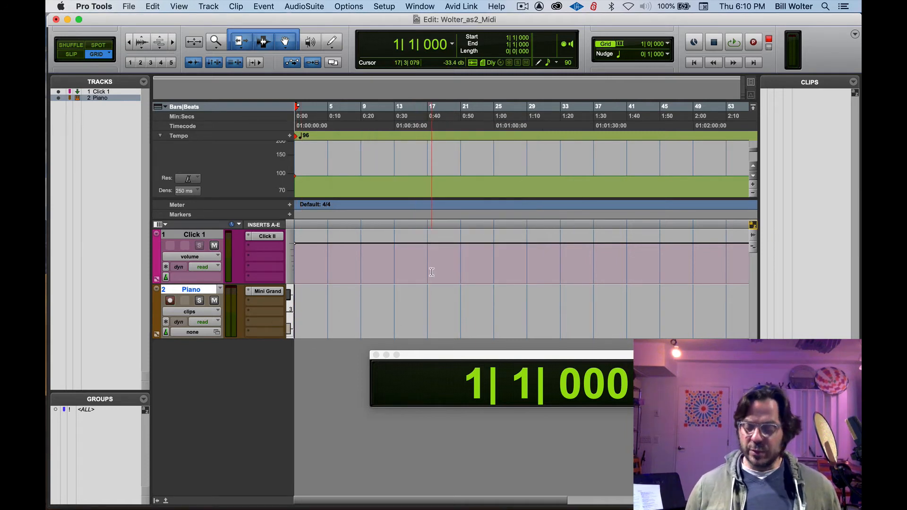
Step: Hide the Big Counter window
key("super+3")
key("super+3")
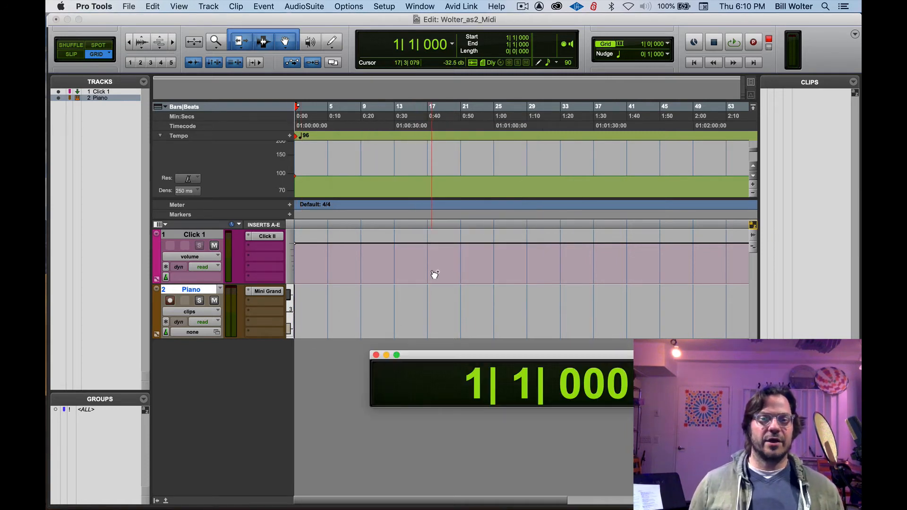
key("super+3")
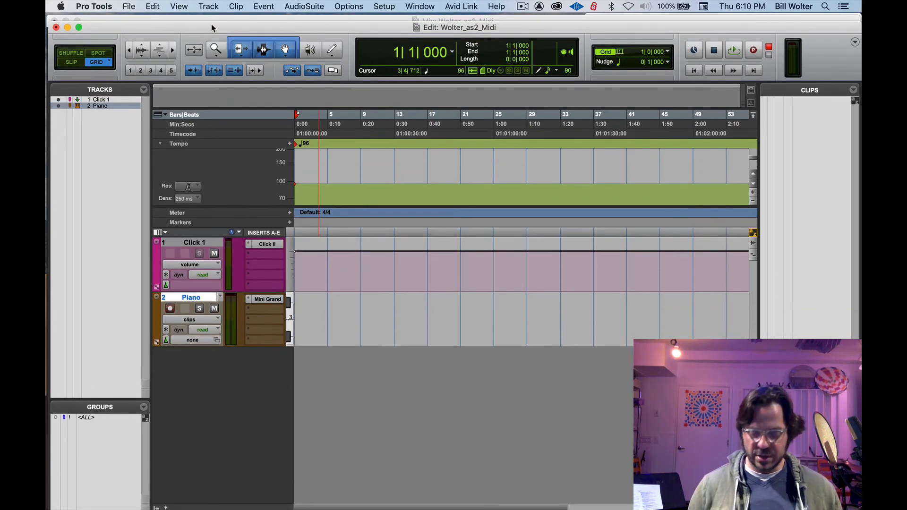
Step: Show the floating Transport window and return from the Mix window to the Edit window
key("super+equal")
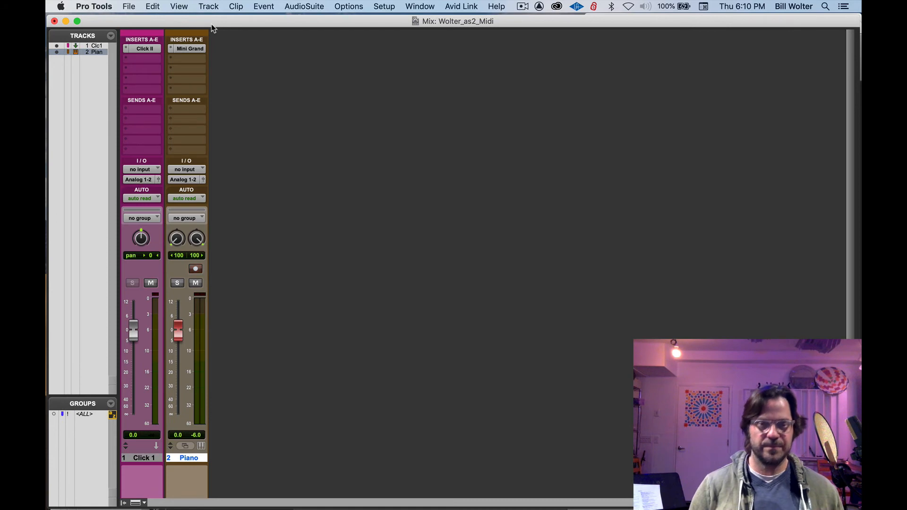
key("super+1")
key("super+1")
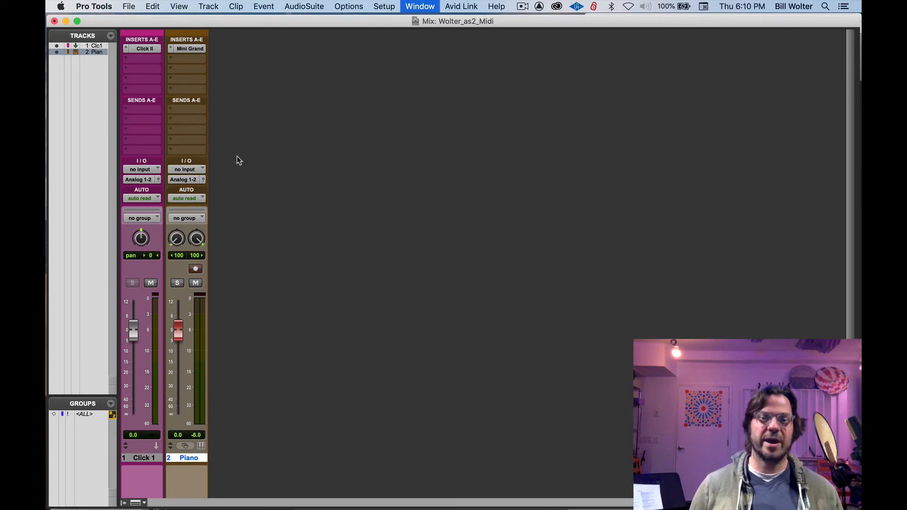
key("super+1")
key("super+1")
key("super+1")
key("super+equal")
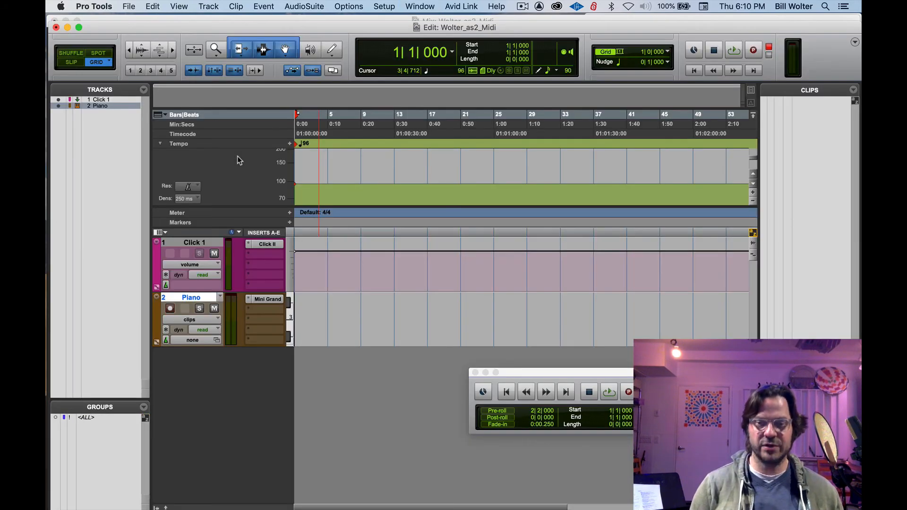
key("super+1")
key("super+1")
key("super+1")
key("super+1")
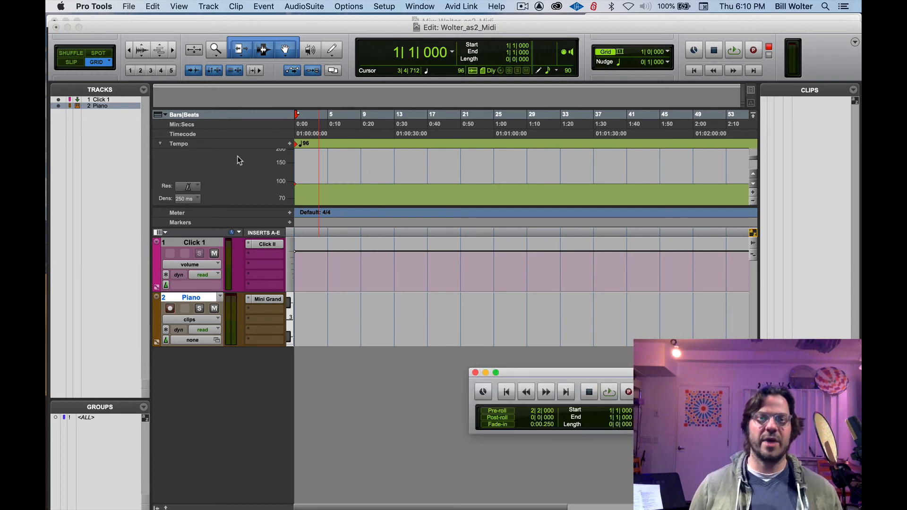
Step: Check the Transport entry among the window commands, and move the Transport window to the empty area beneath the Piano track
left_click(420, 6)
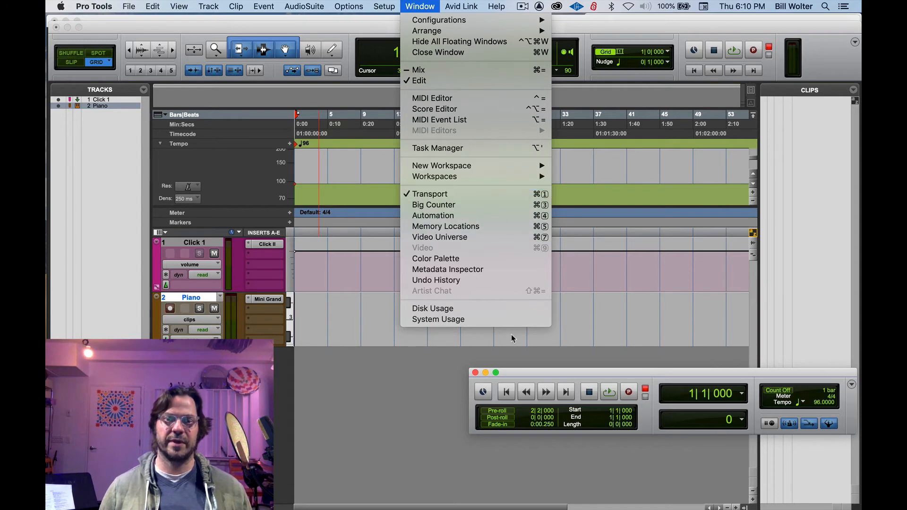
left_click(528, 372)
left_click_drag(527, 374, 363, 391)
Step: Record-enable the Piano track and record a MIDI piano part from the session start to about bar 9
left_click(171, 310)
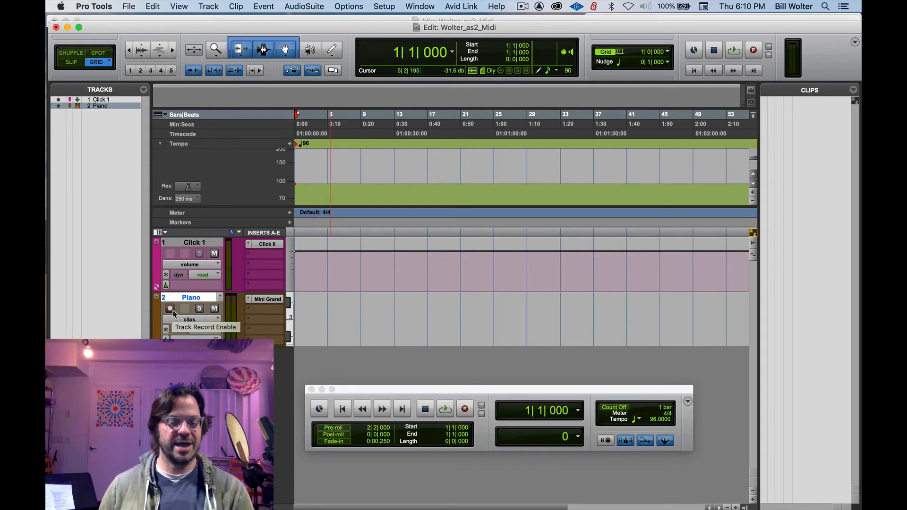
left_click(172, 309)
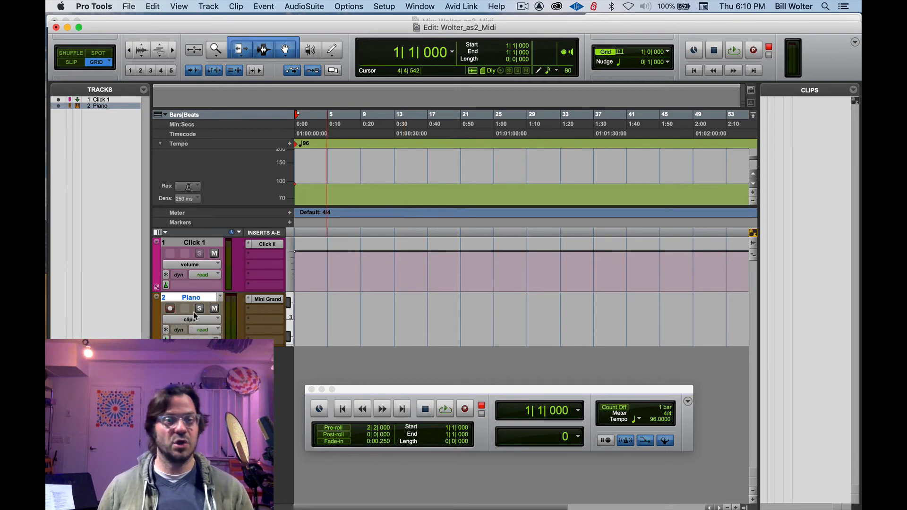
left_click(466, 410)
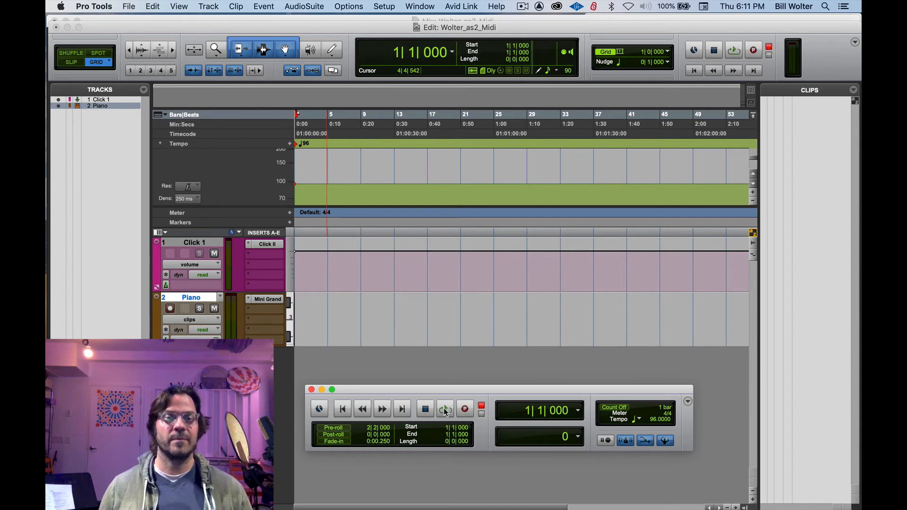
left_click(445, 409)
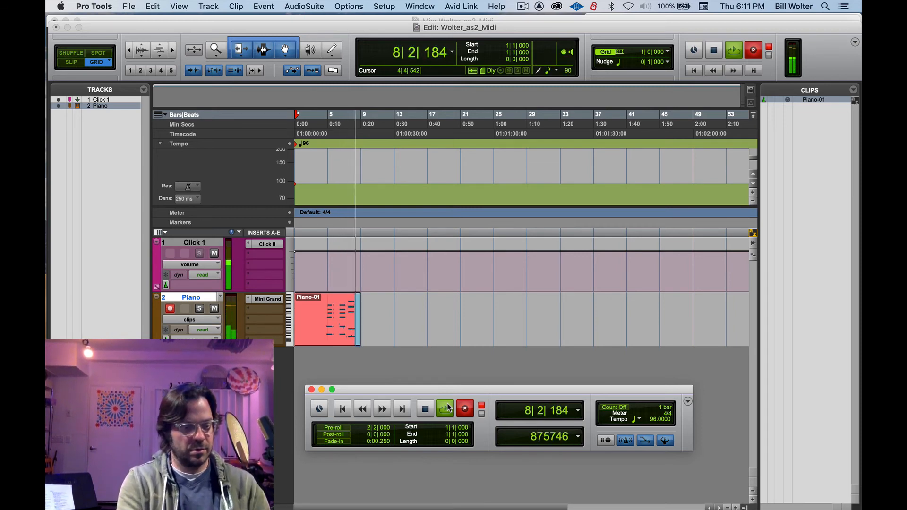
key("space")
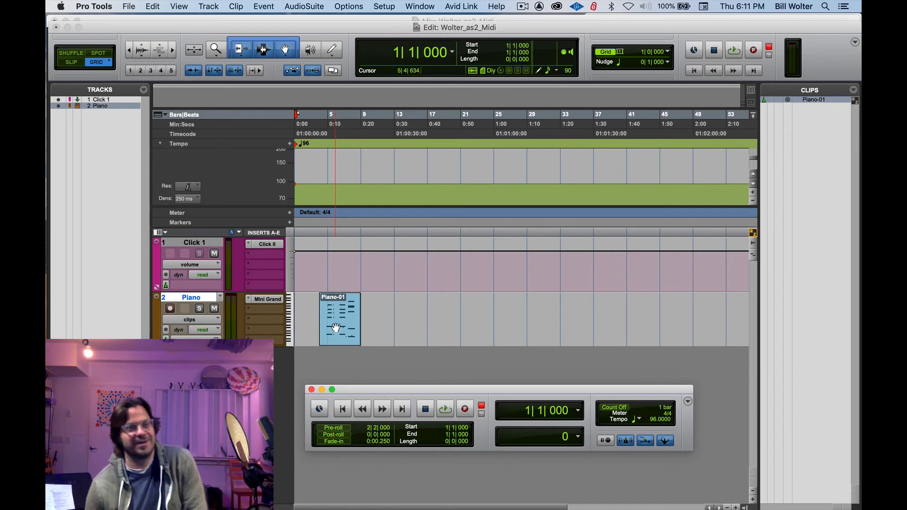
Step: Play back the recorded piano part from bar 5, and select the Piano-01 clip
key("space")
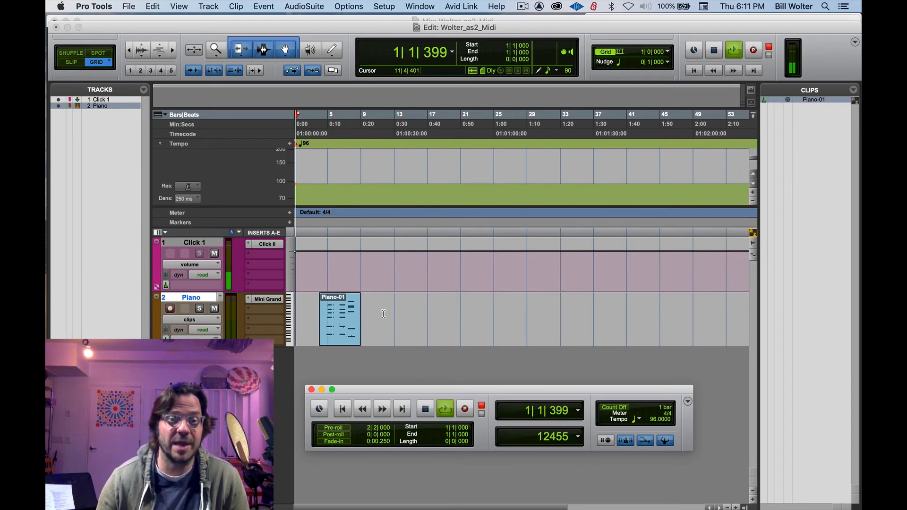
key("space")
left_click(324, 267)
key("space")
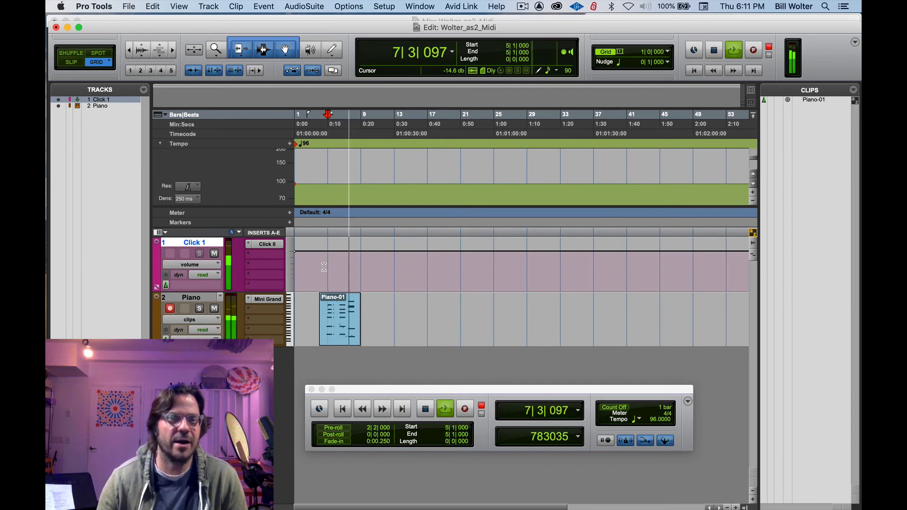
key("space")
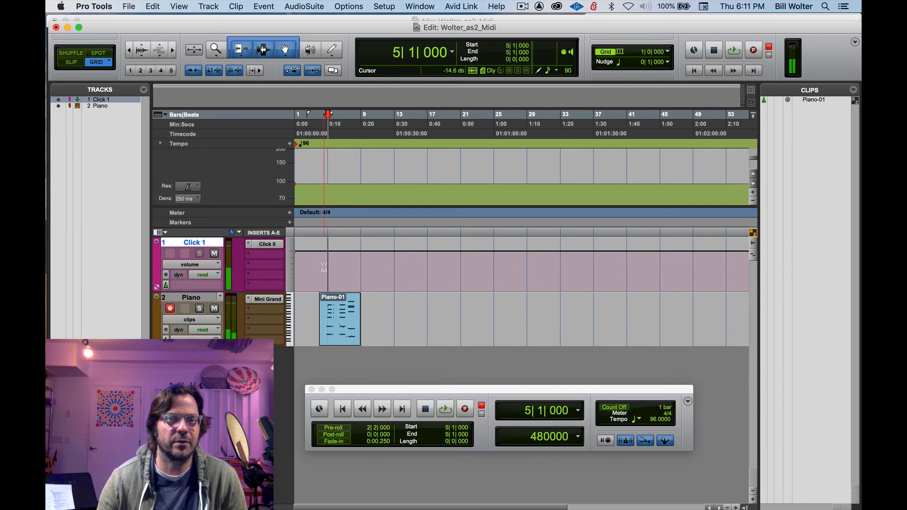
left_click(342, 336)
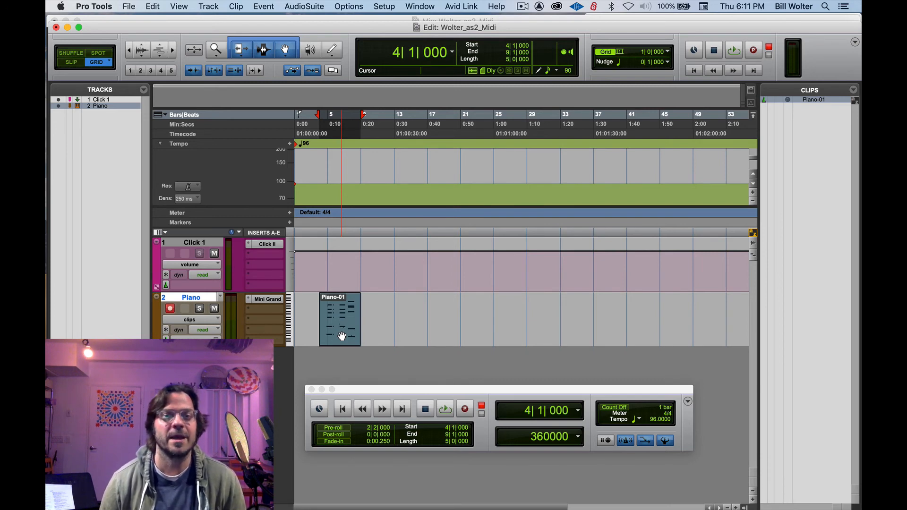
Step: Record a short MIDI piano take on the Piano track from bar 13 to about bar 15
left_click(384, 305)
left_click(393, 303)
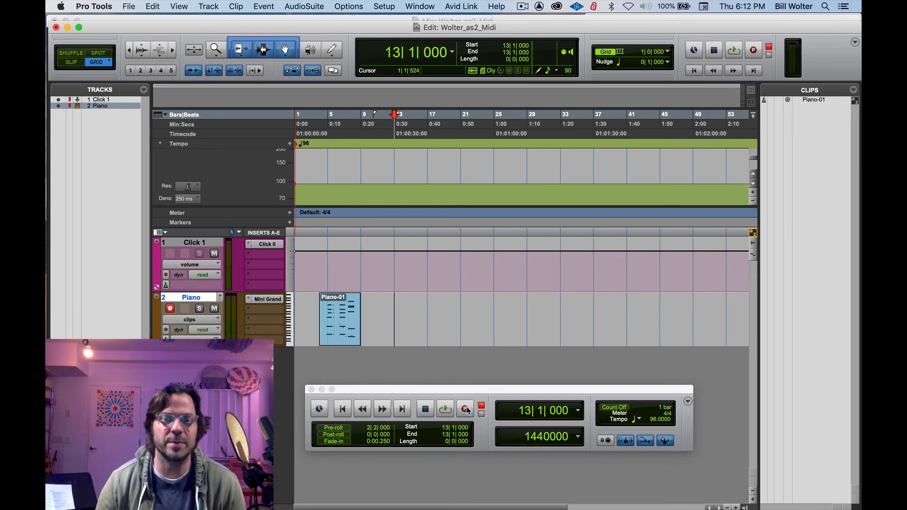
left_click(416, 393)
left_click(446, 409)
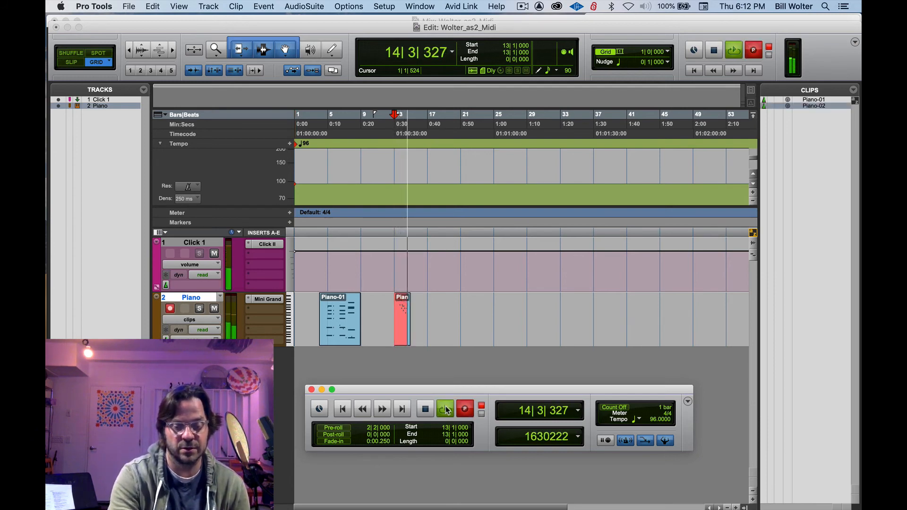
key("space")
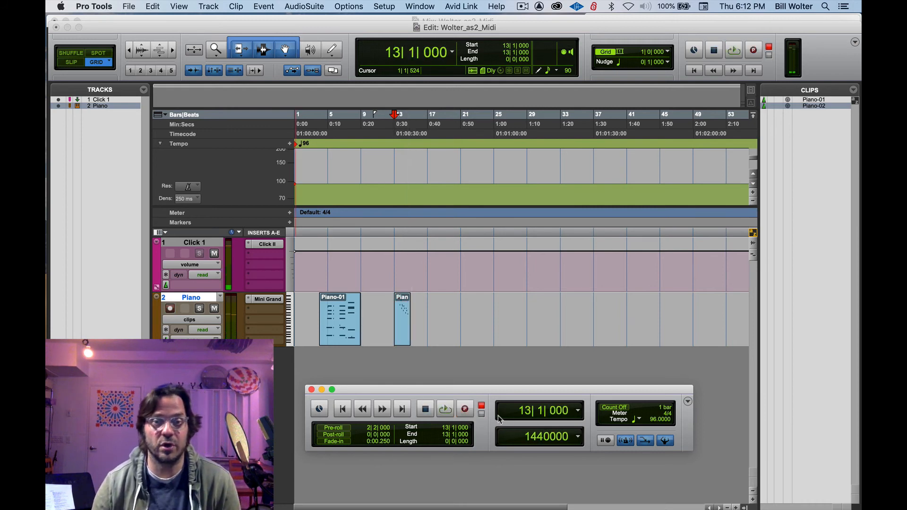
Step: Record another short MIDI piano take on the Piano track from bar 17 to about bar 18
left_click(427, 313)
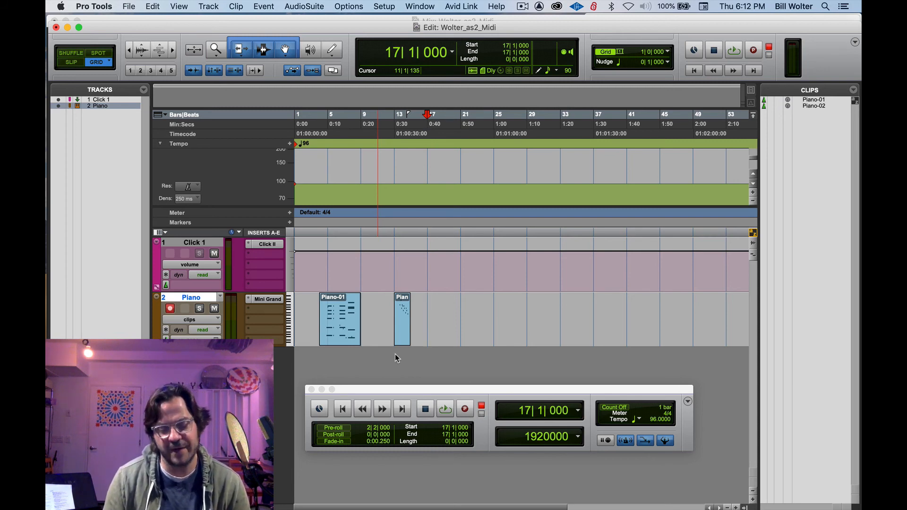
key("super+space")
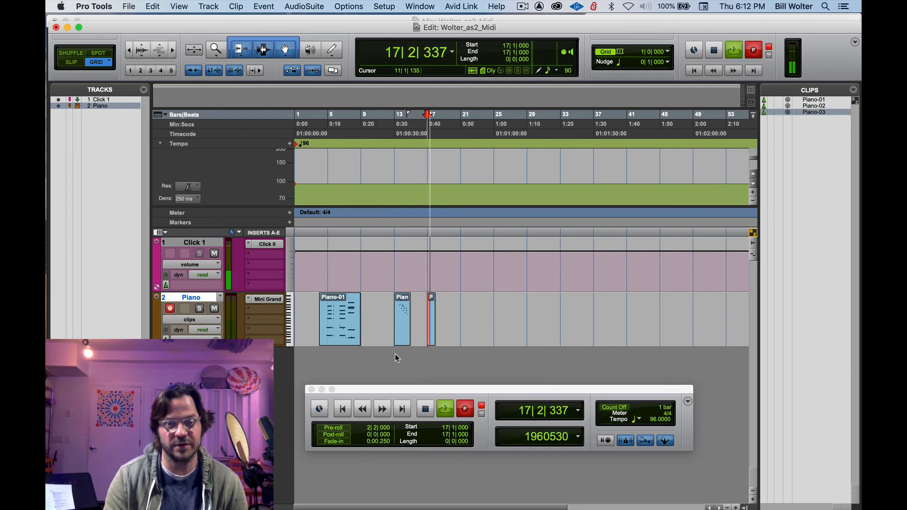
key("space")
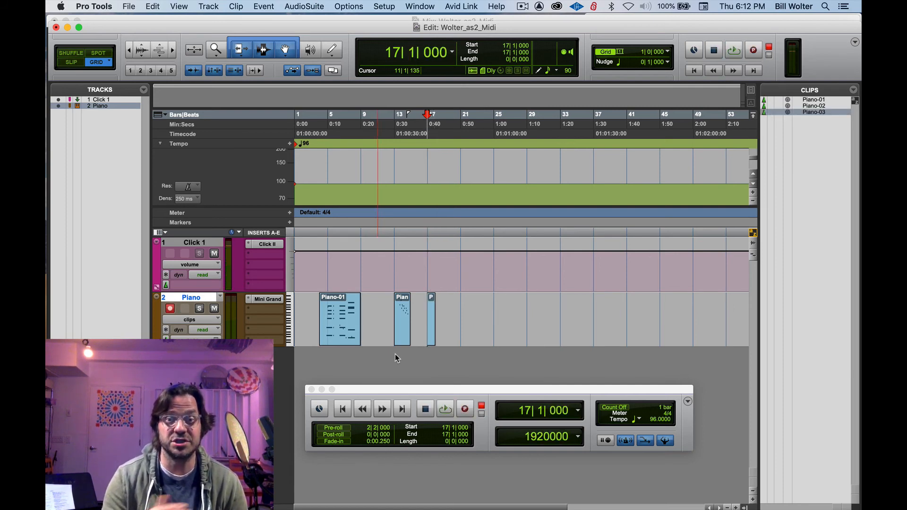
Step: Select the range across the three piano clips from bar 3 to bar 20, and record a longer take from bar 21 to about bar 27
left_click(457, 307)
left_click_drag(313, 315, 452, 312)
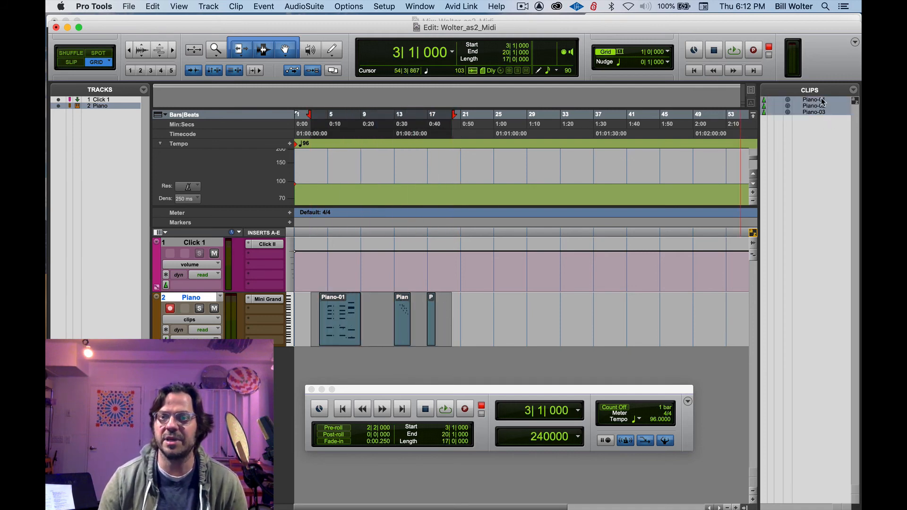
left_click(456, 303)
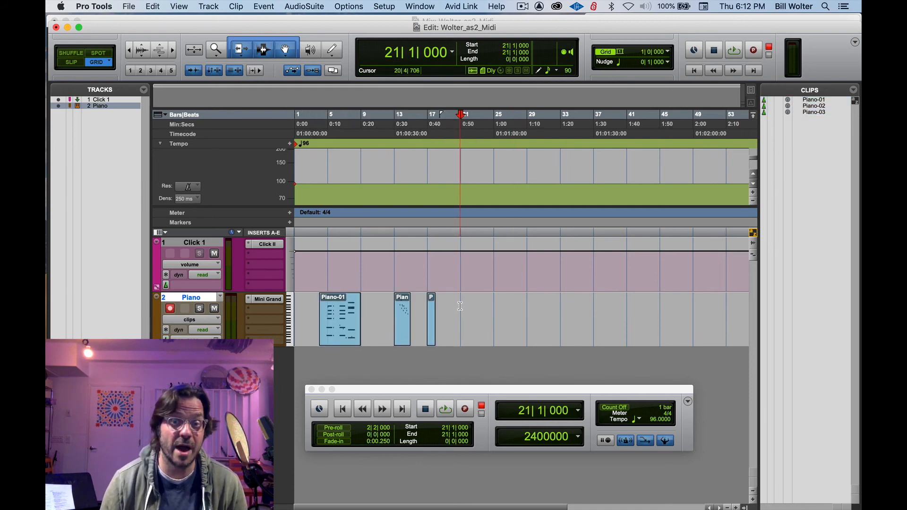
key("super+space")
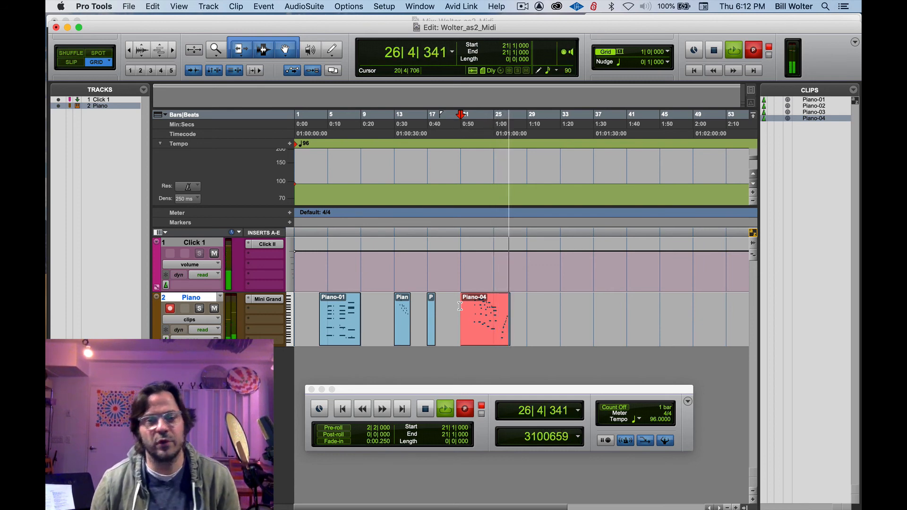
key("space")
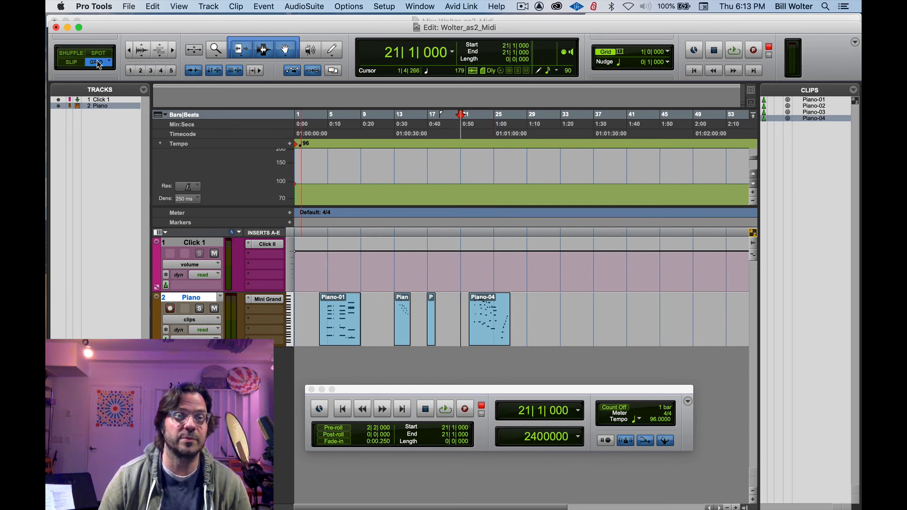
Step: Try a 1/4 note grid value and return the grid to 1 bar
left_click(182, 124)
left_click(180, 113)
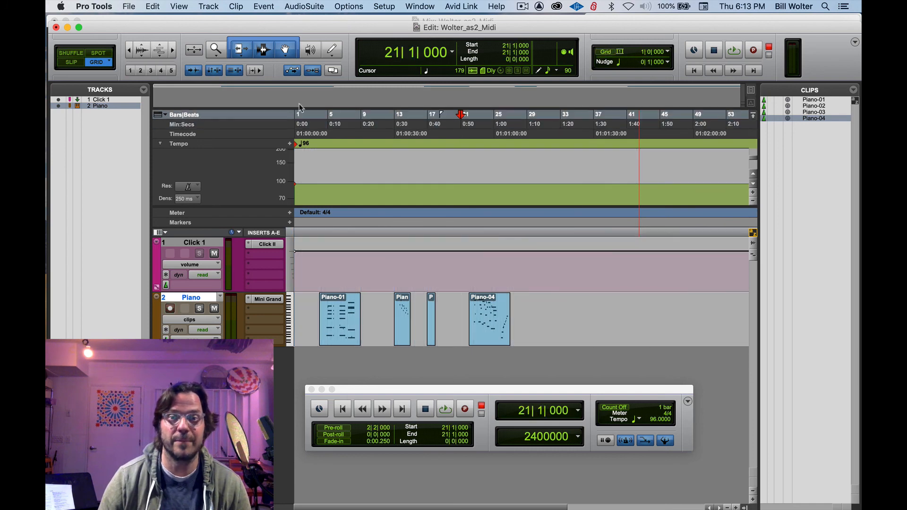
left_click(667, 52)
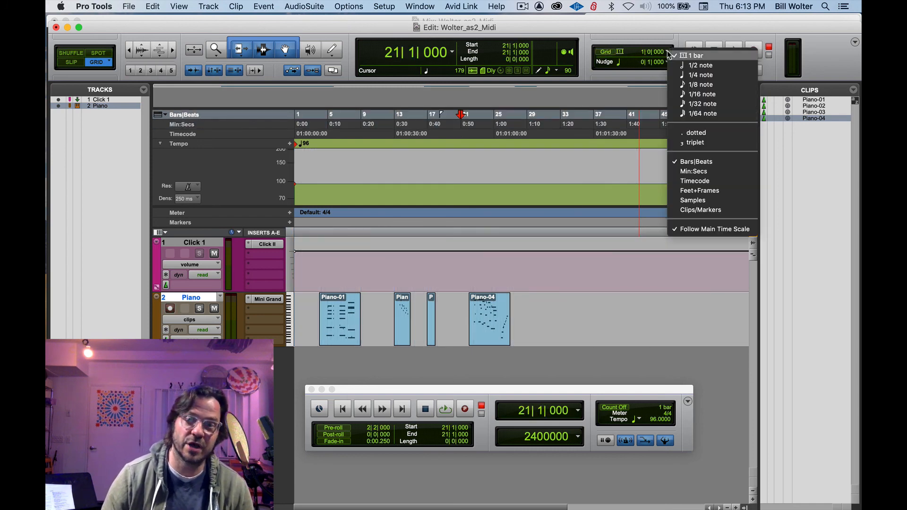
left_click(688, 74)
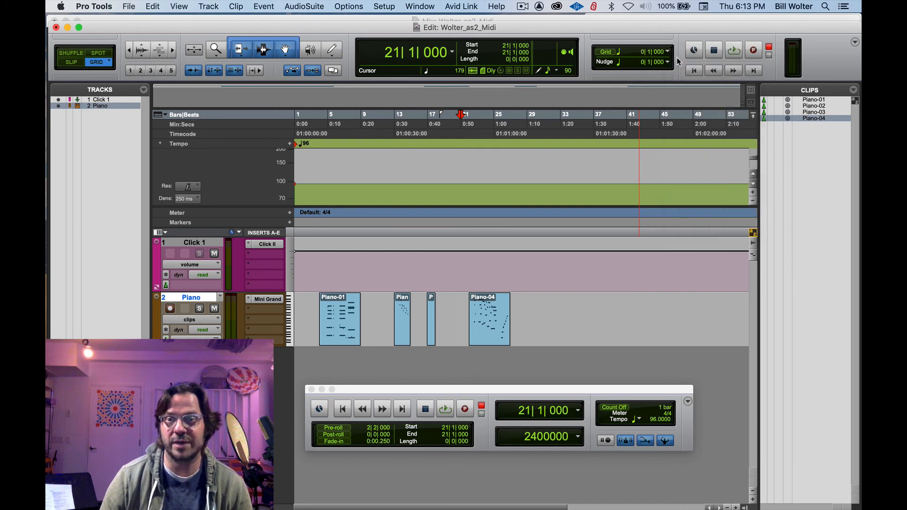
left_click(660, 53)
left_click(680, 34)
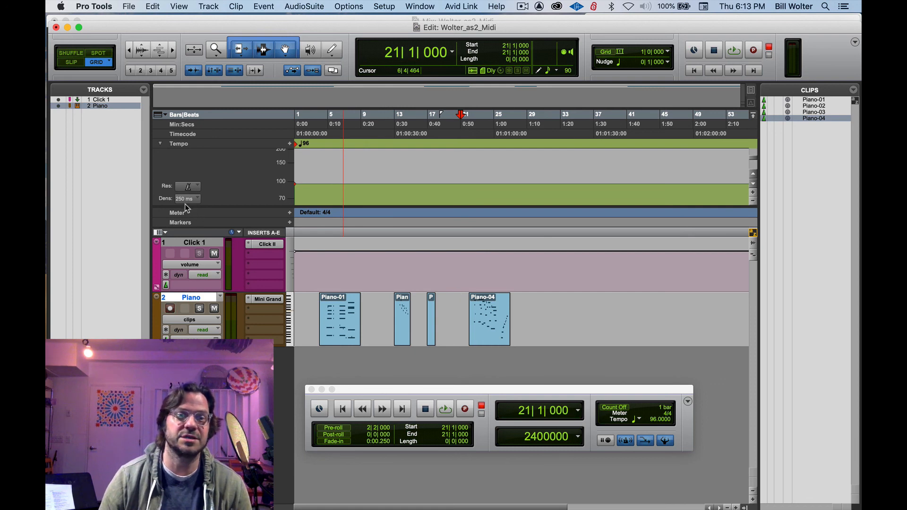
Step: Select the Click 1 track, play briefly from bar 21, and move the Transport window up against the Piano track's lower edge
left_click(194, 242)
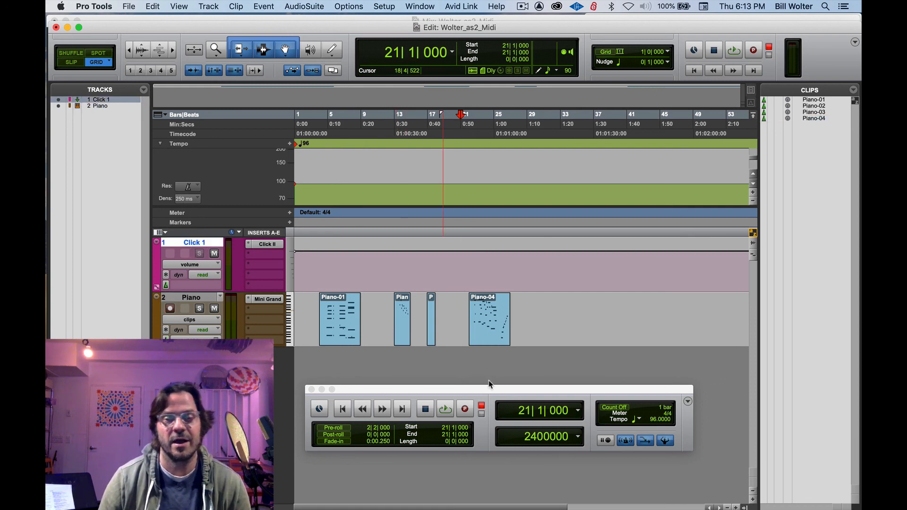
key("space")
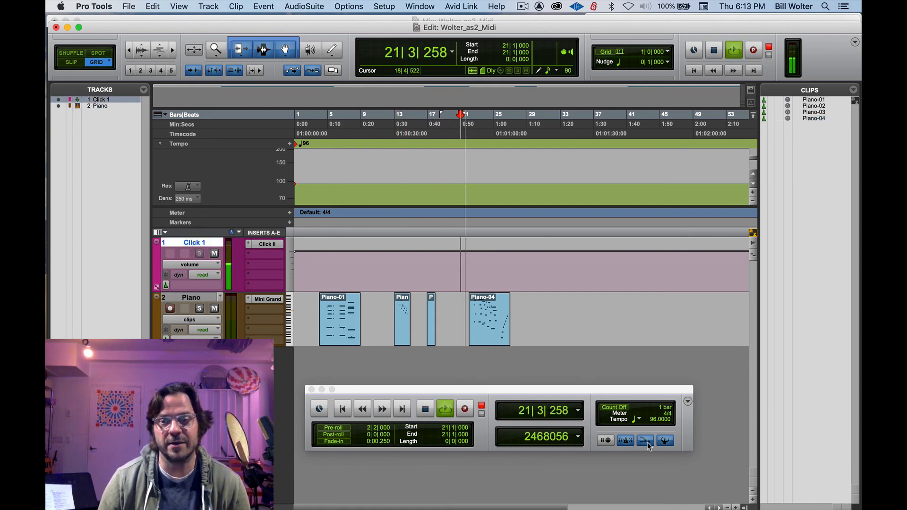
key("space")
left_click_drag(584, 391, 566, 352)
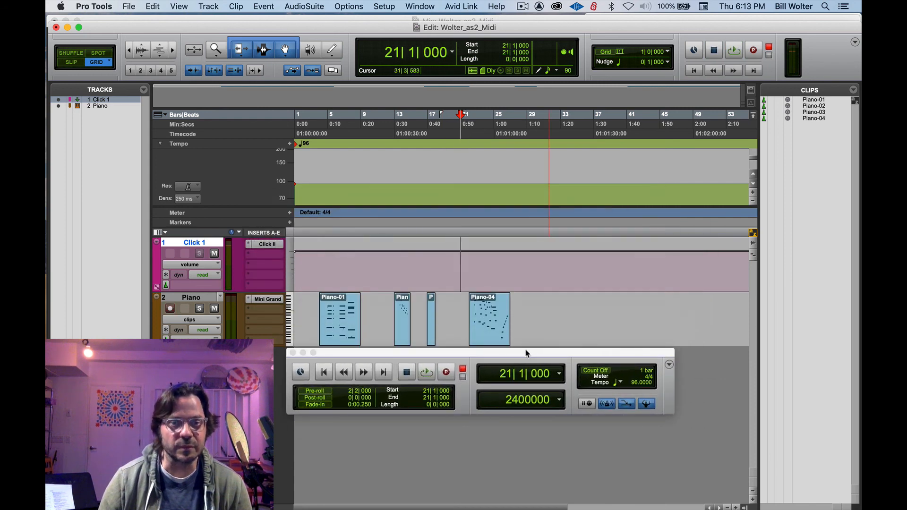
Step: Compare brief playback from bar 21 with the Click 1 track muted and unmuted
left_click(214, 254)
key("space")
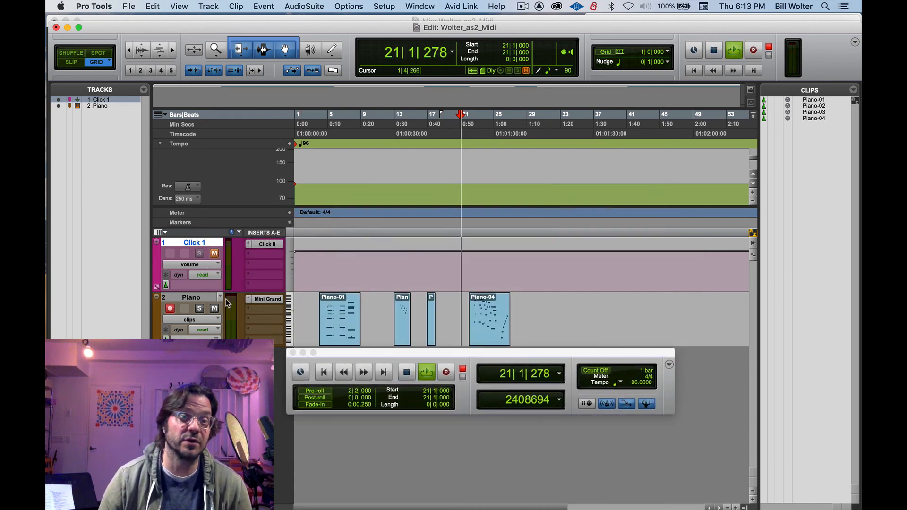
key("space")
left_click(214, 254)
key("space")
key("space")
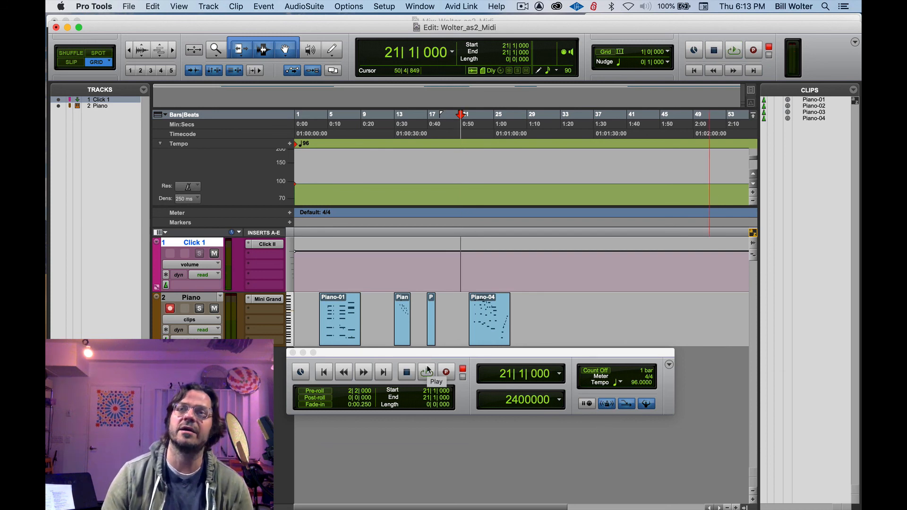
Step: Select the Piano track, switch to the Mix window, and open and close its Mini Grand plug-in window, leaving it open
left_click(210, 300)
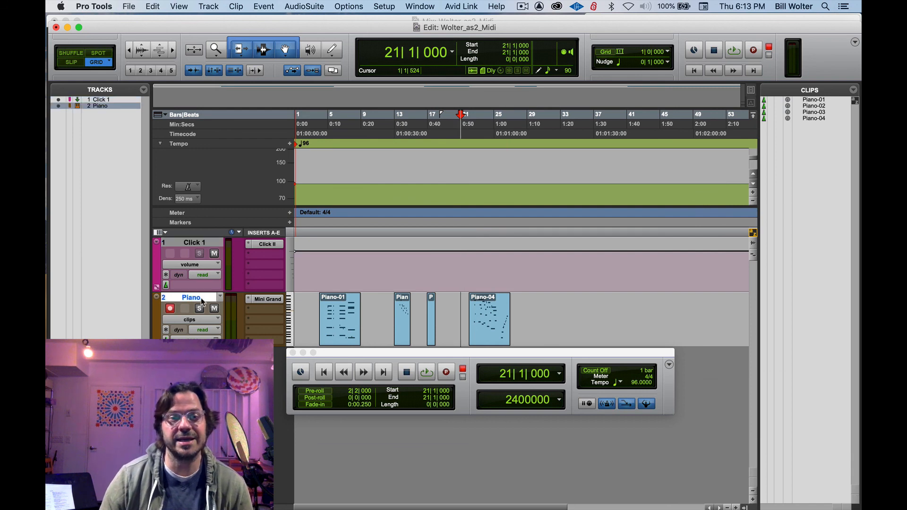
key("super+equal")
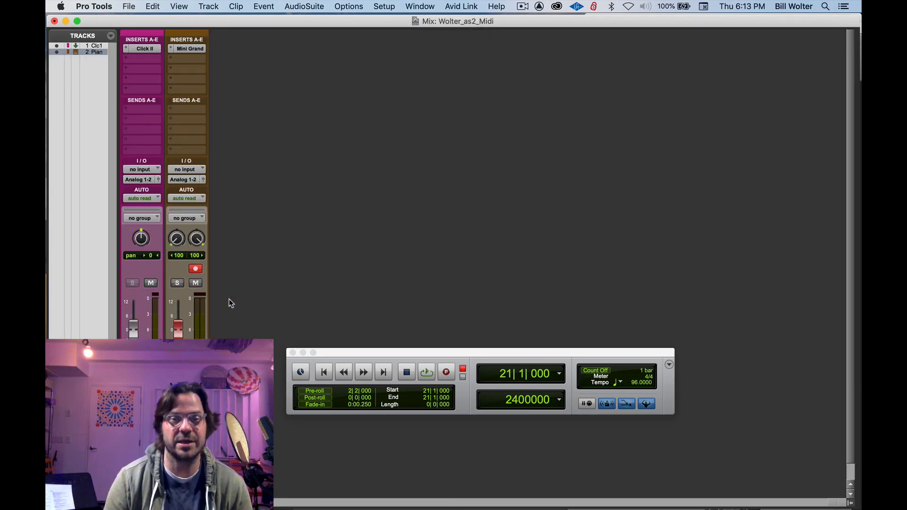
left_click(187, 49)
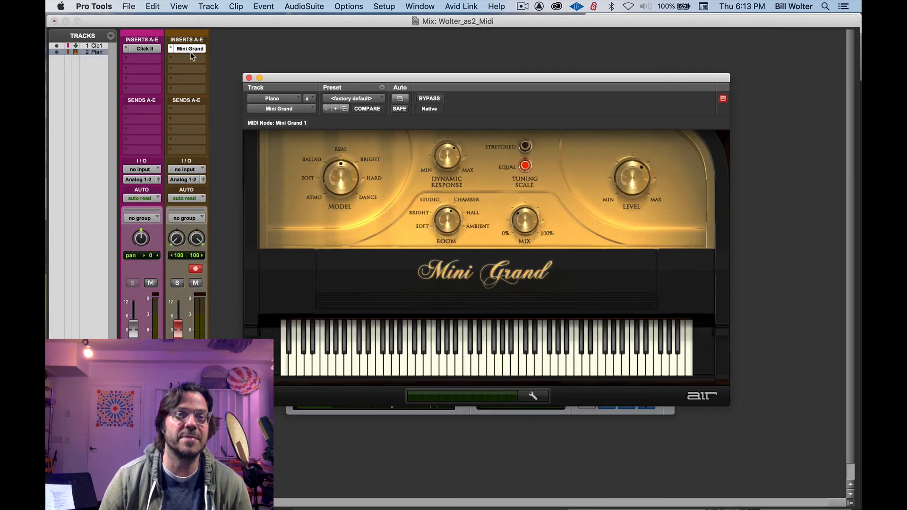
left_click(186, 48)
left_click(186, 49)
left_click(186, 48)
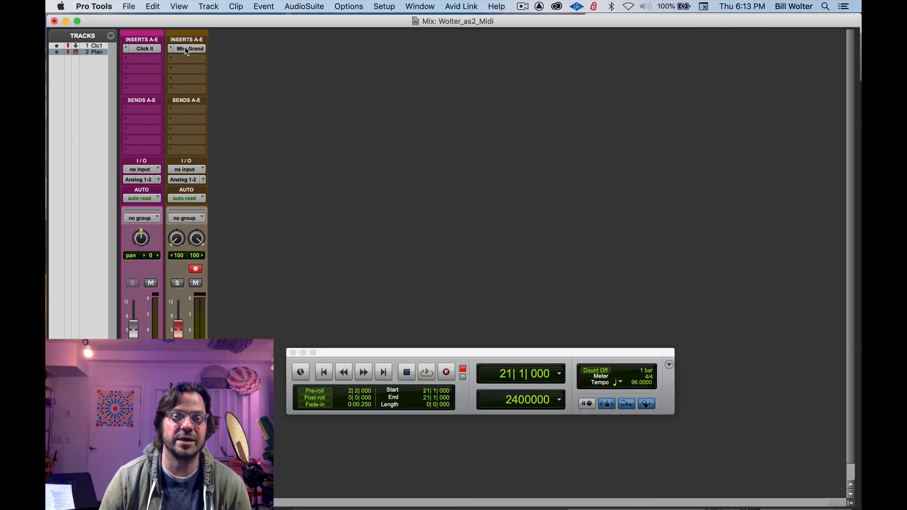
left_click(187, 48)
left_click(186, 49)
left_click(185, 49)
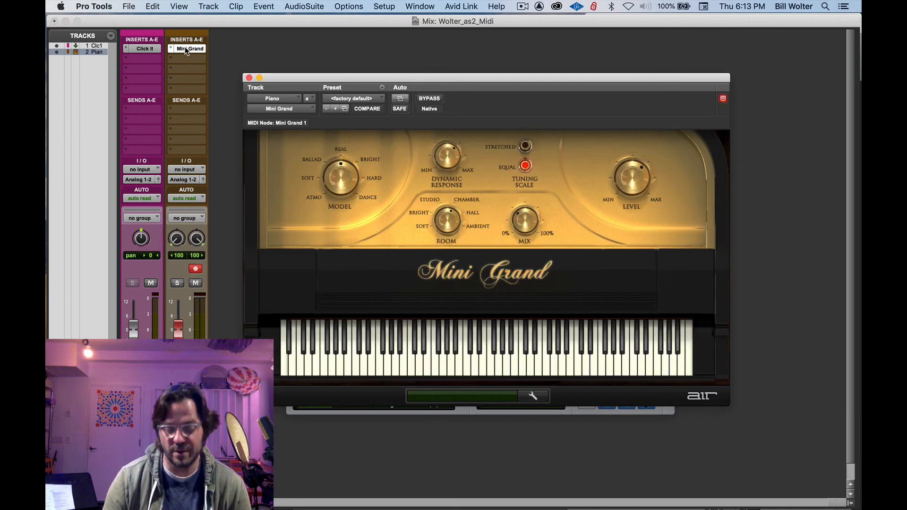
Step: Return to the Edit window, and reopen and close the Mini Grand plug-in window from the Piano track's insert, leaving it closed
key("super+equal")
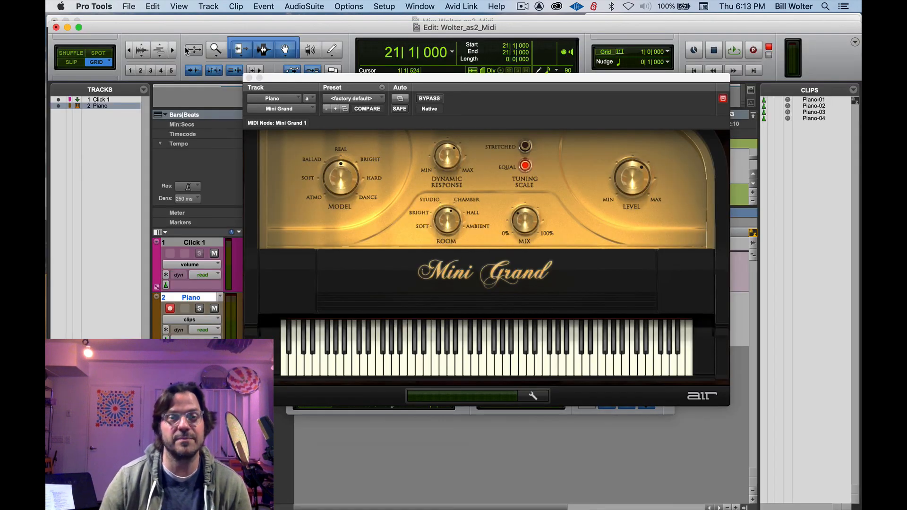
left_click(249, 78)
left_click(263, 299)
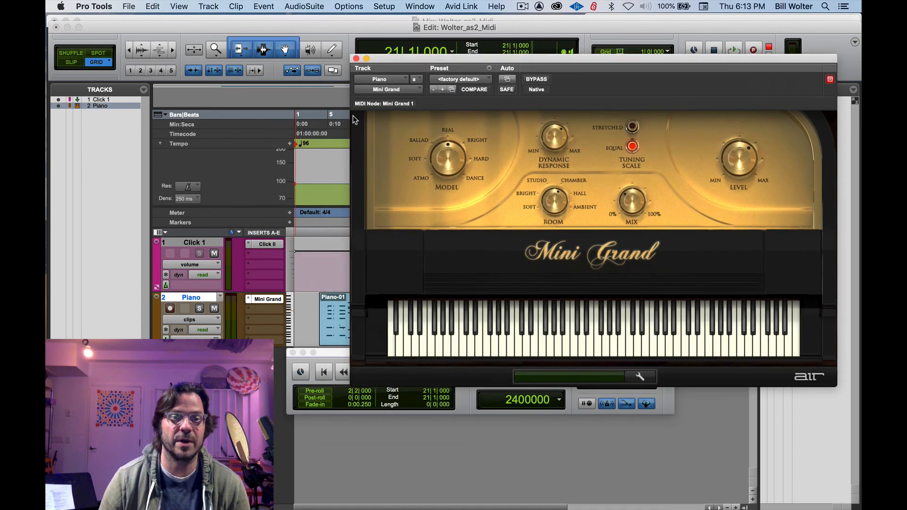
left_click(261, 299)
left_click(261, 299)
left_click(261, 302)
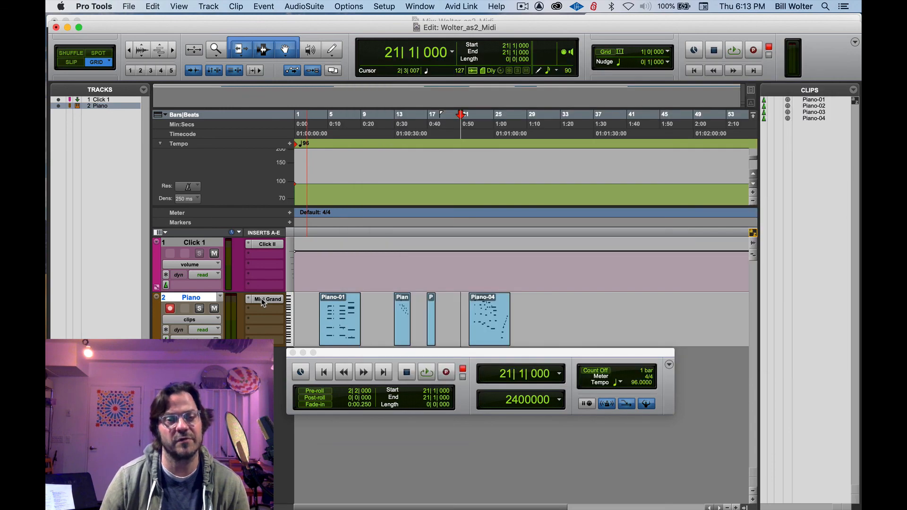
left_click(262, 301)
left_click(262, 302)
left_click(262, 301)
left_click(262, 301)
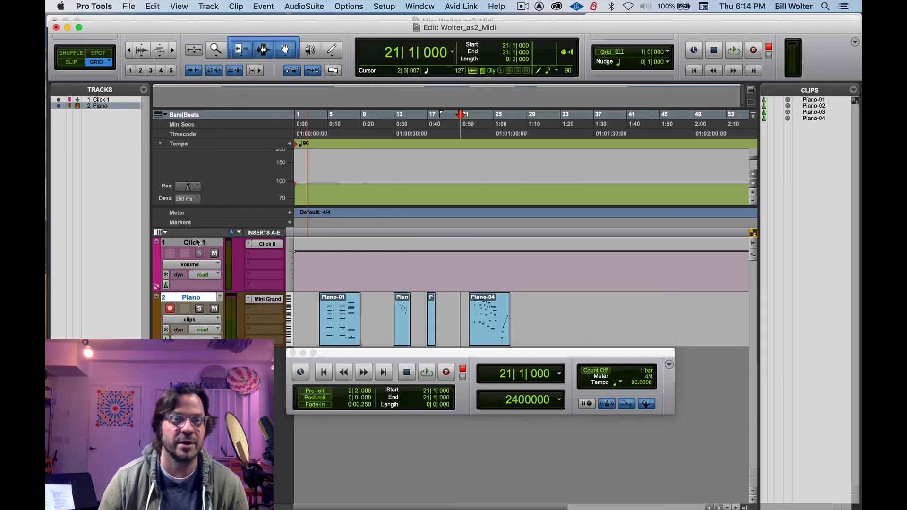
Step: Check the Edit window's view options for the track columns
left_click(165, 233)
left_click(165, 234)
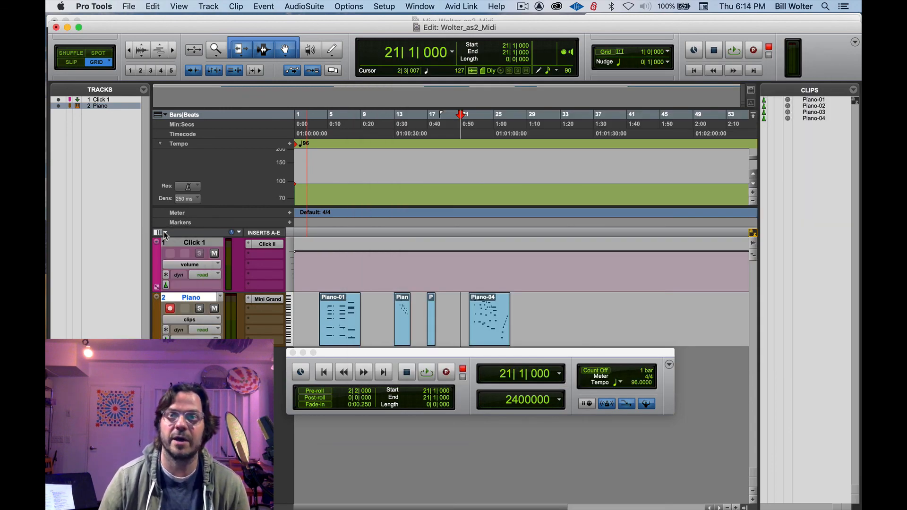